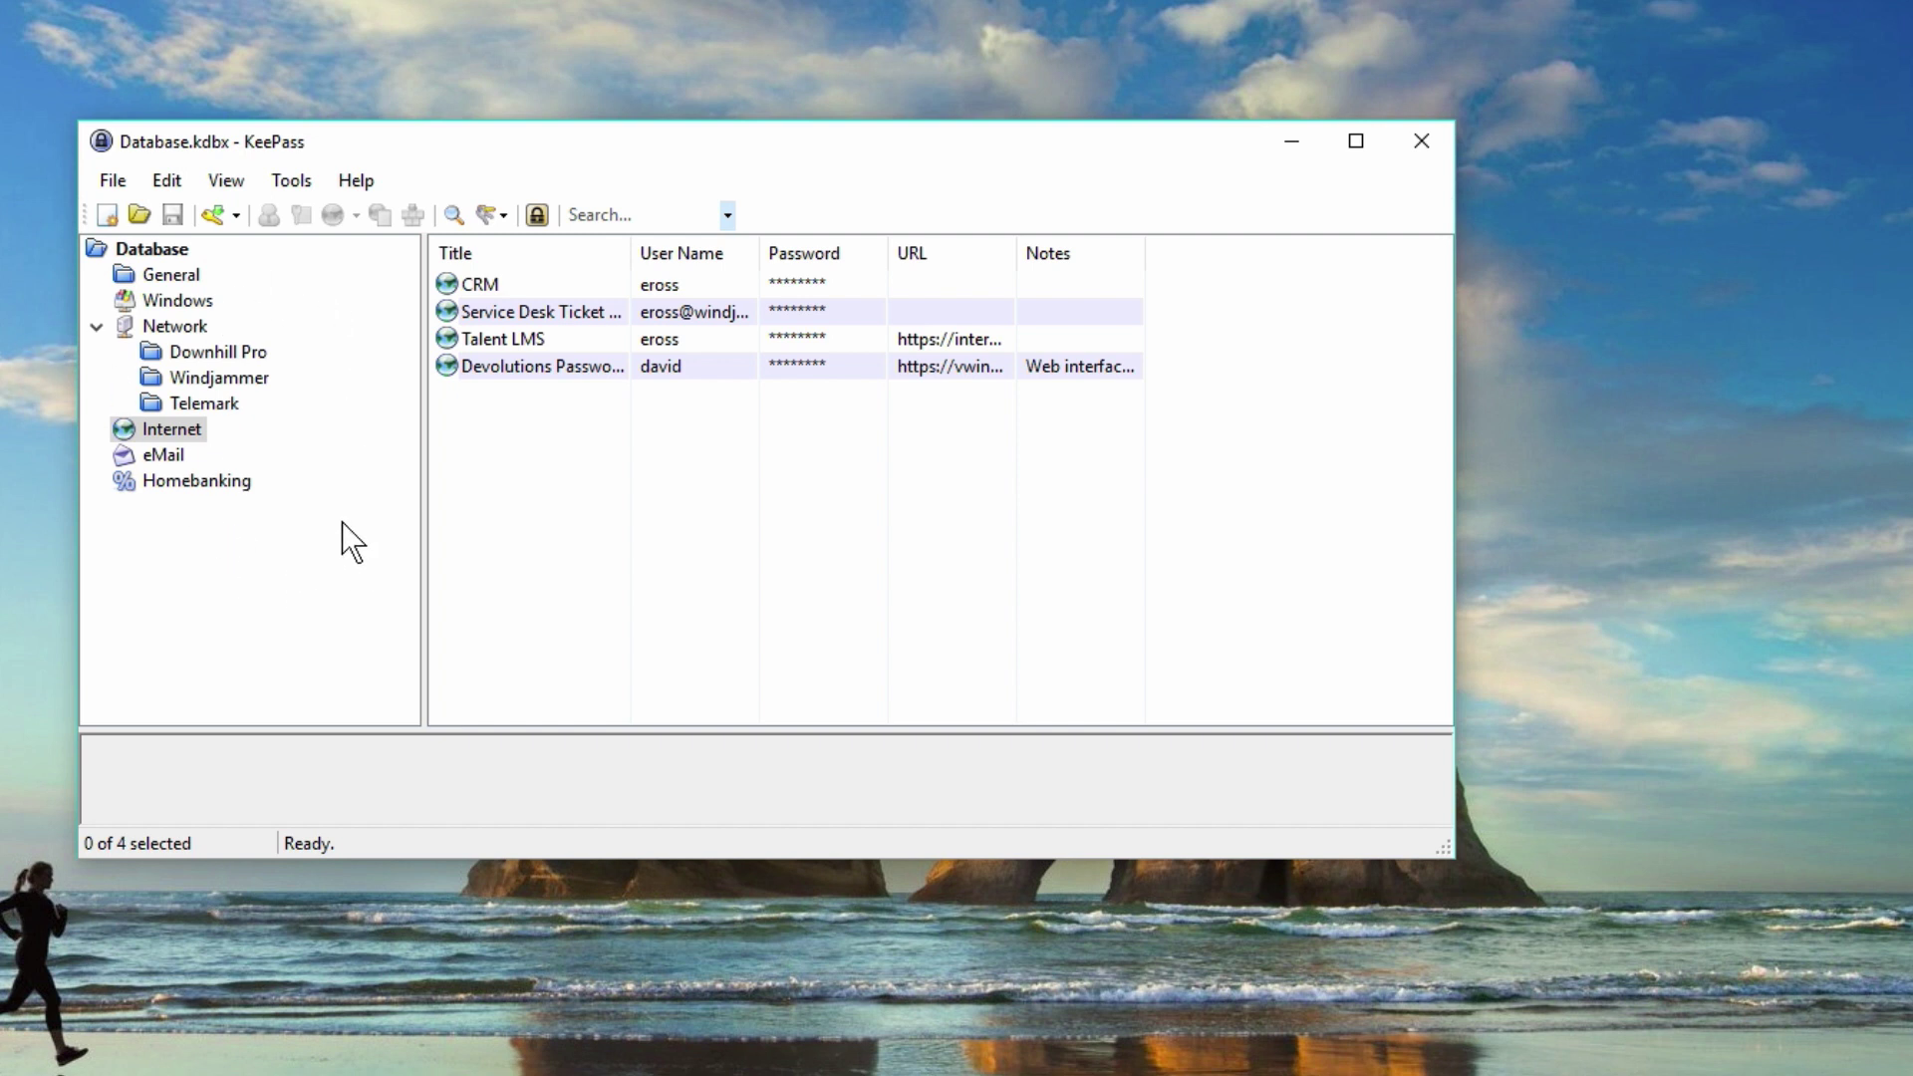
- Start a KeePass export and choose KeePass XML (2.x) as the format
left_click(114, 185)
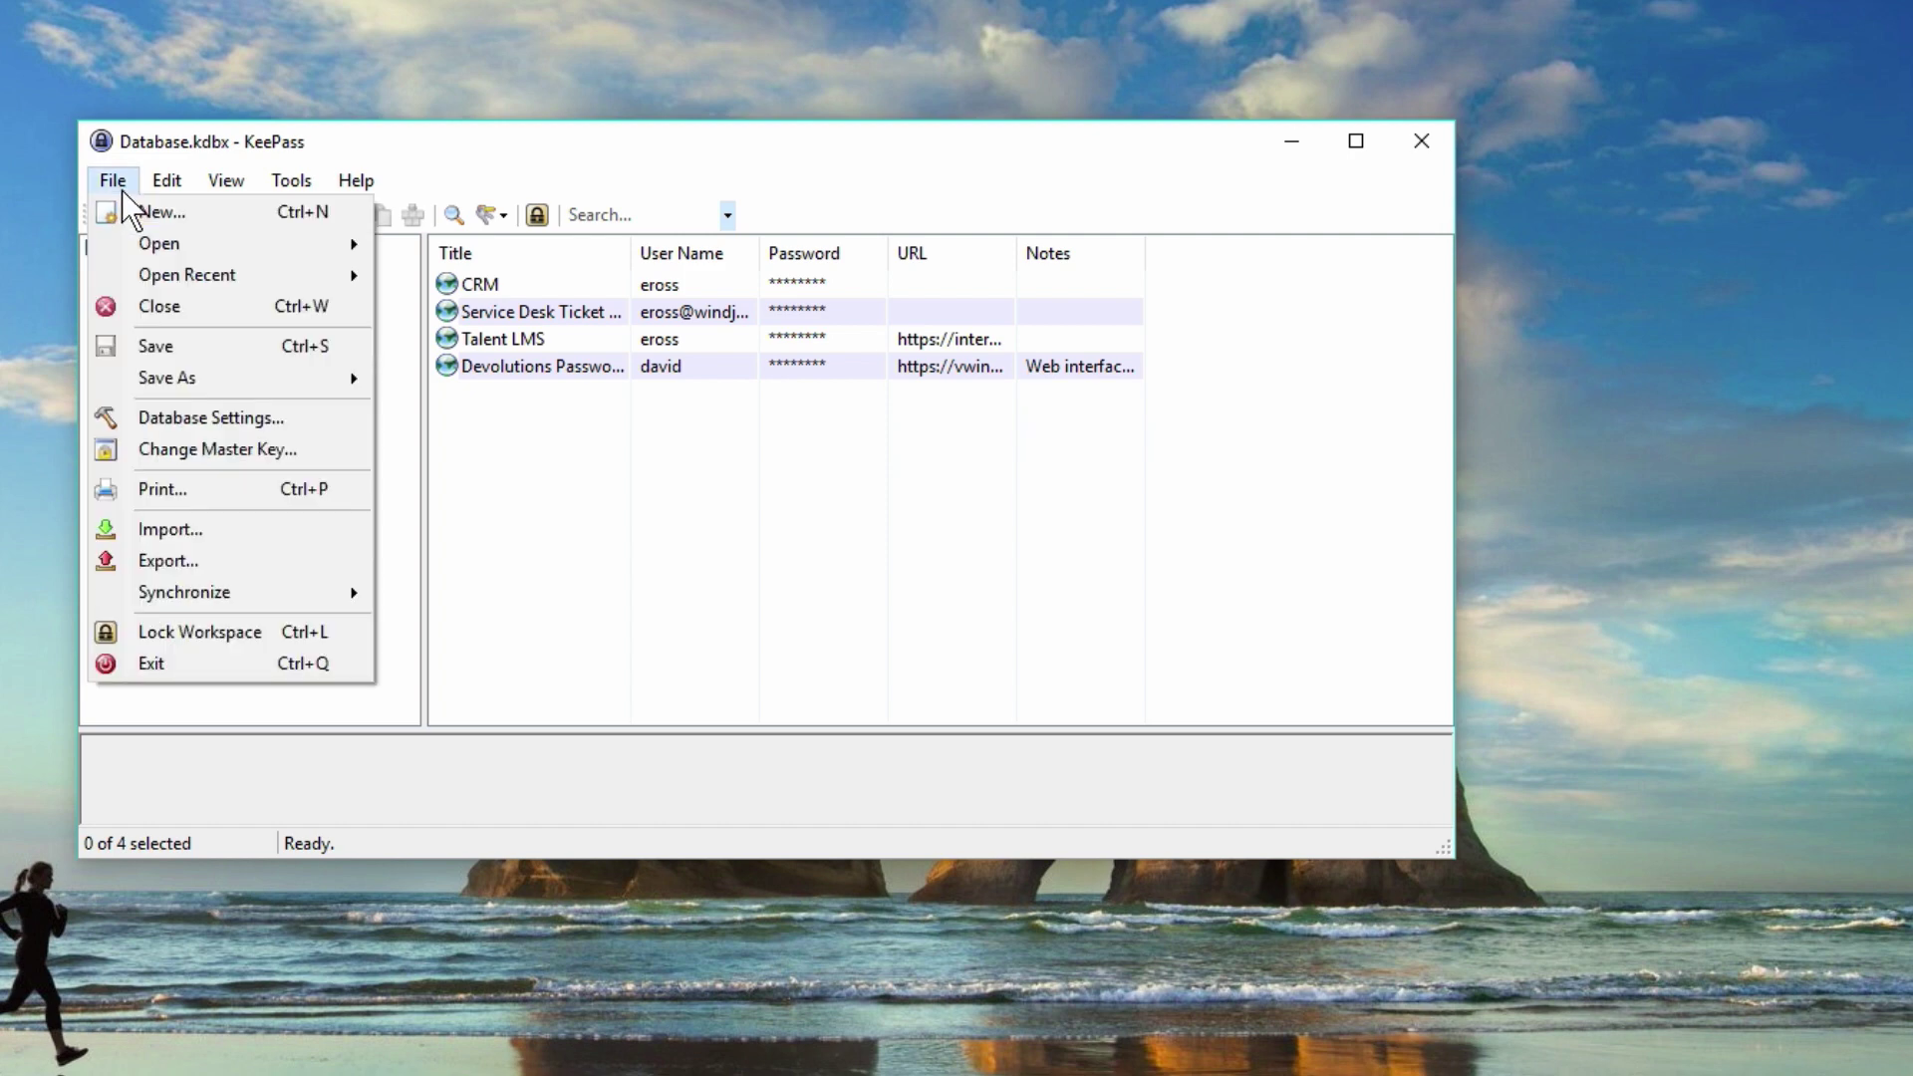
left_click(222, 562)
left_click(602, 444)
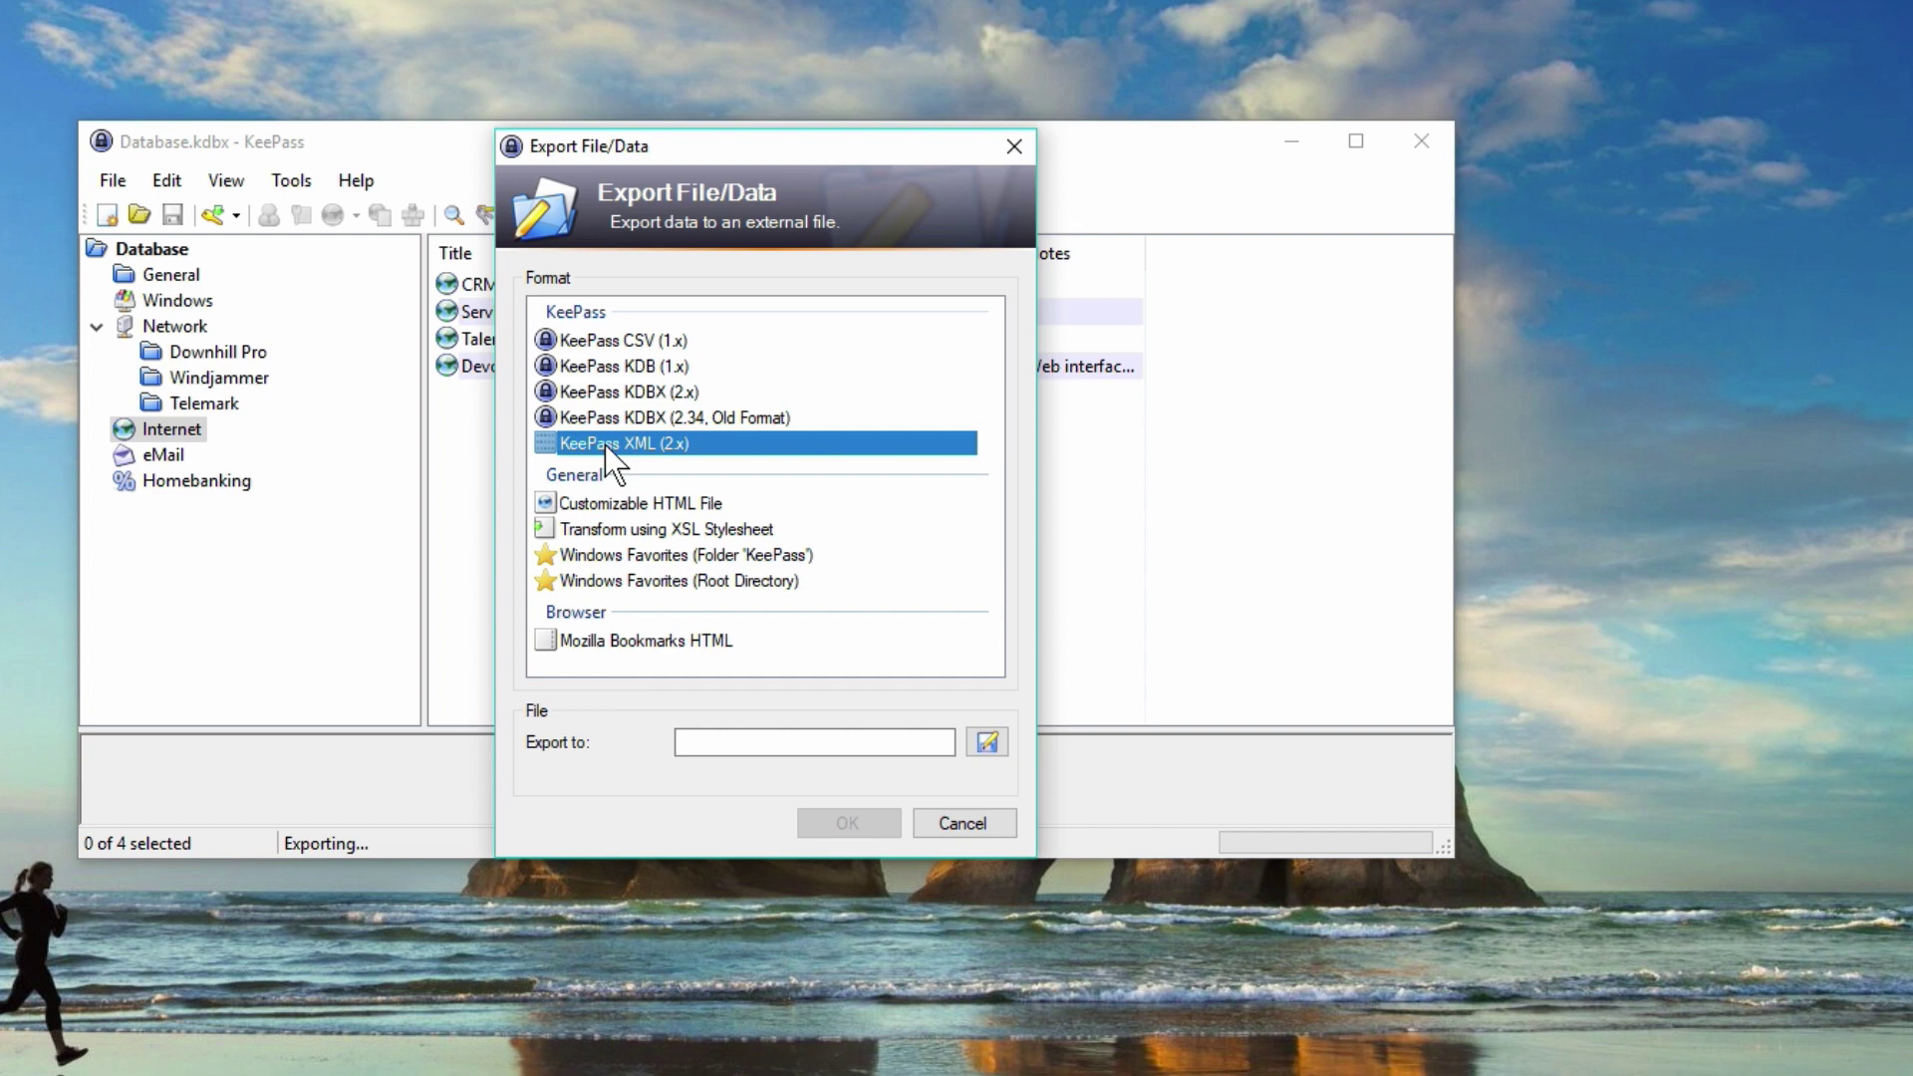
- Target Database.xml in the Keepass folder, replace the existing file, and run the export
left_click(901, 739)
left_click(987, 742)
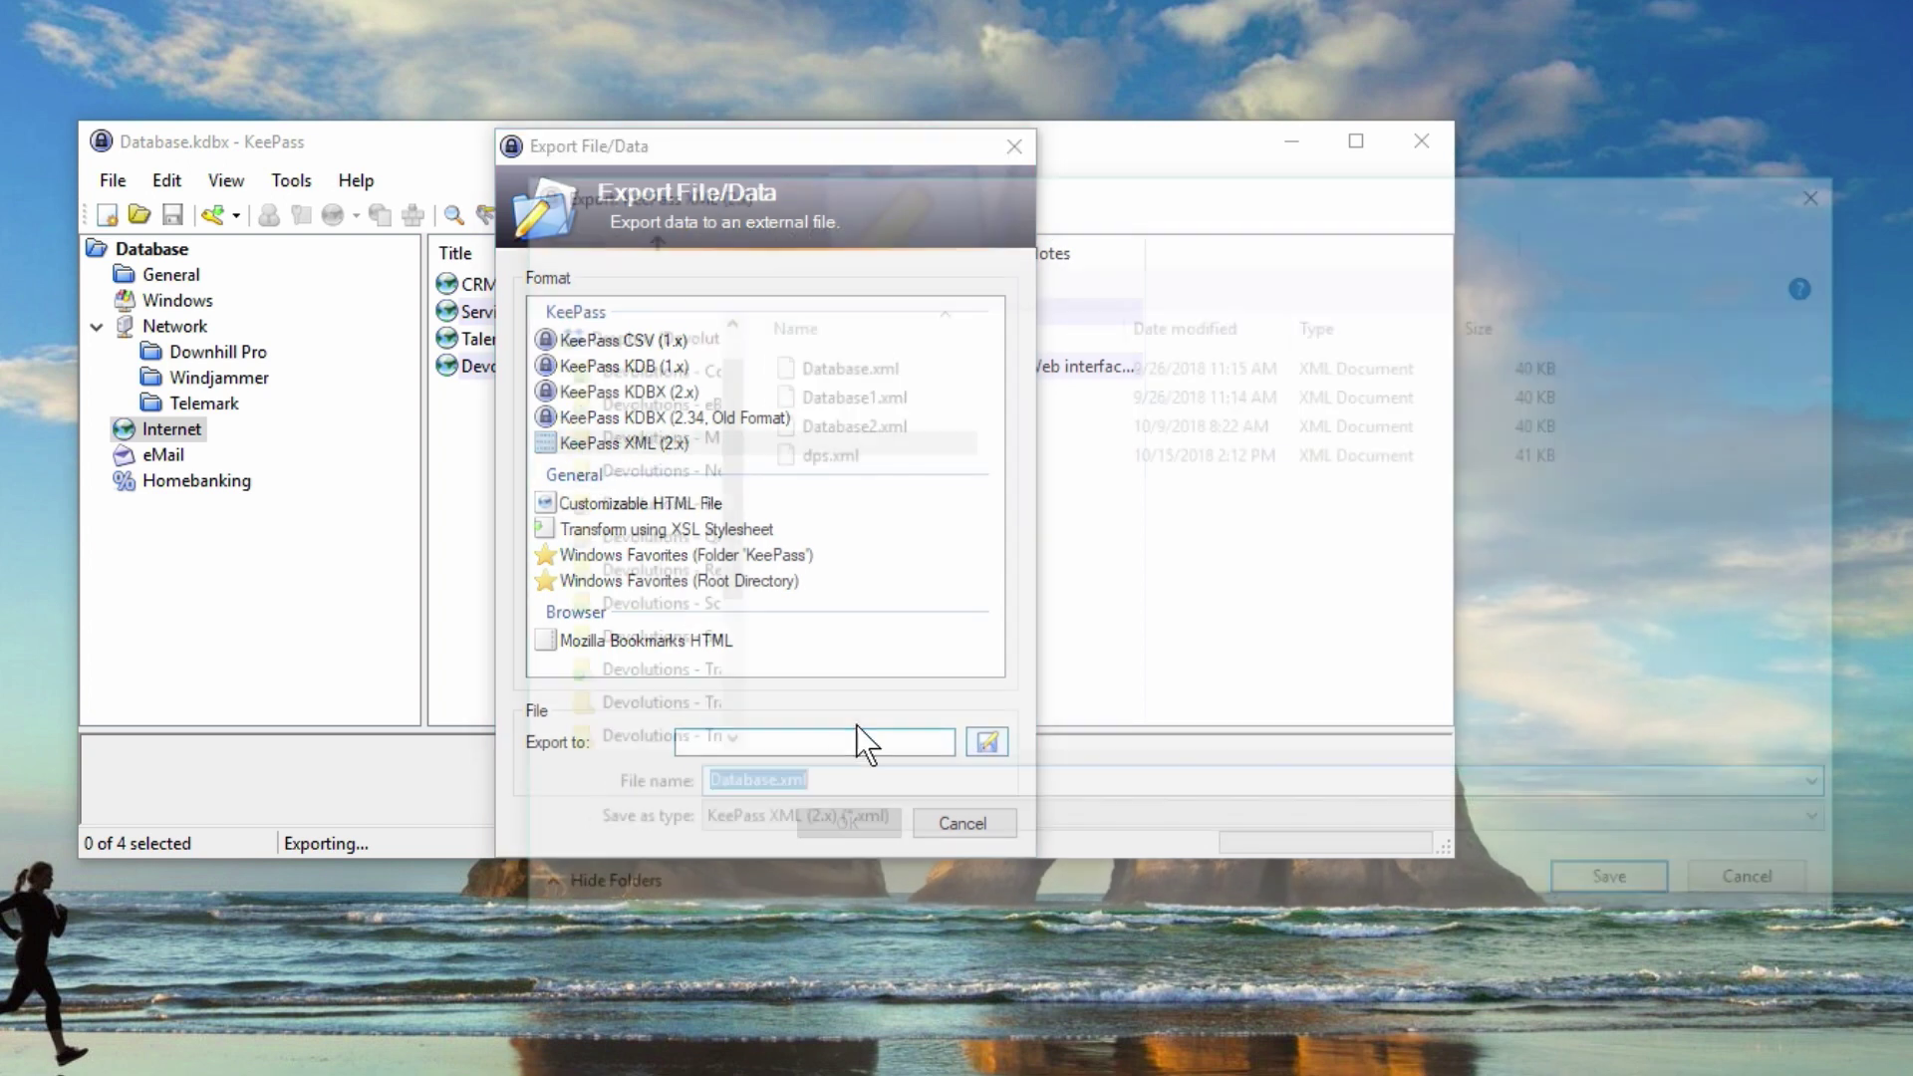
left_click(845, 367)
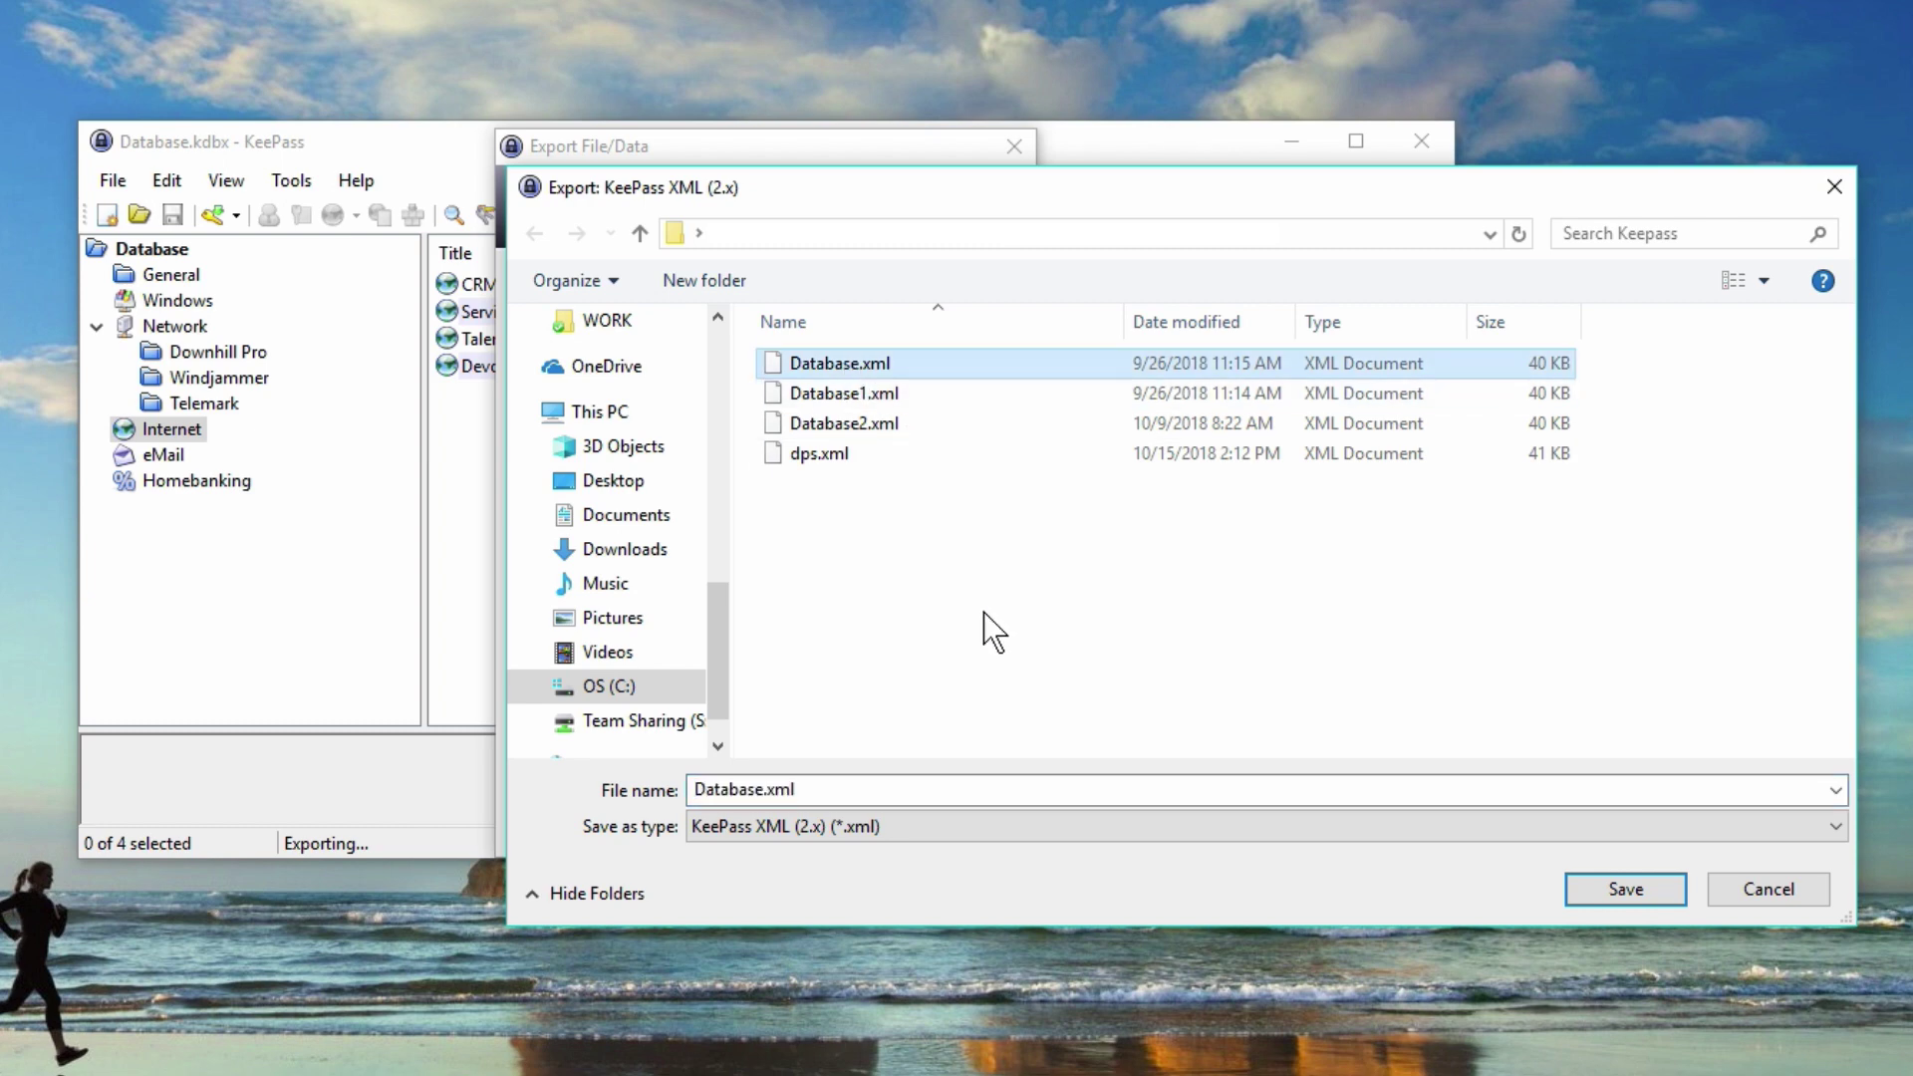
left_click(1626, 888)
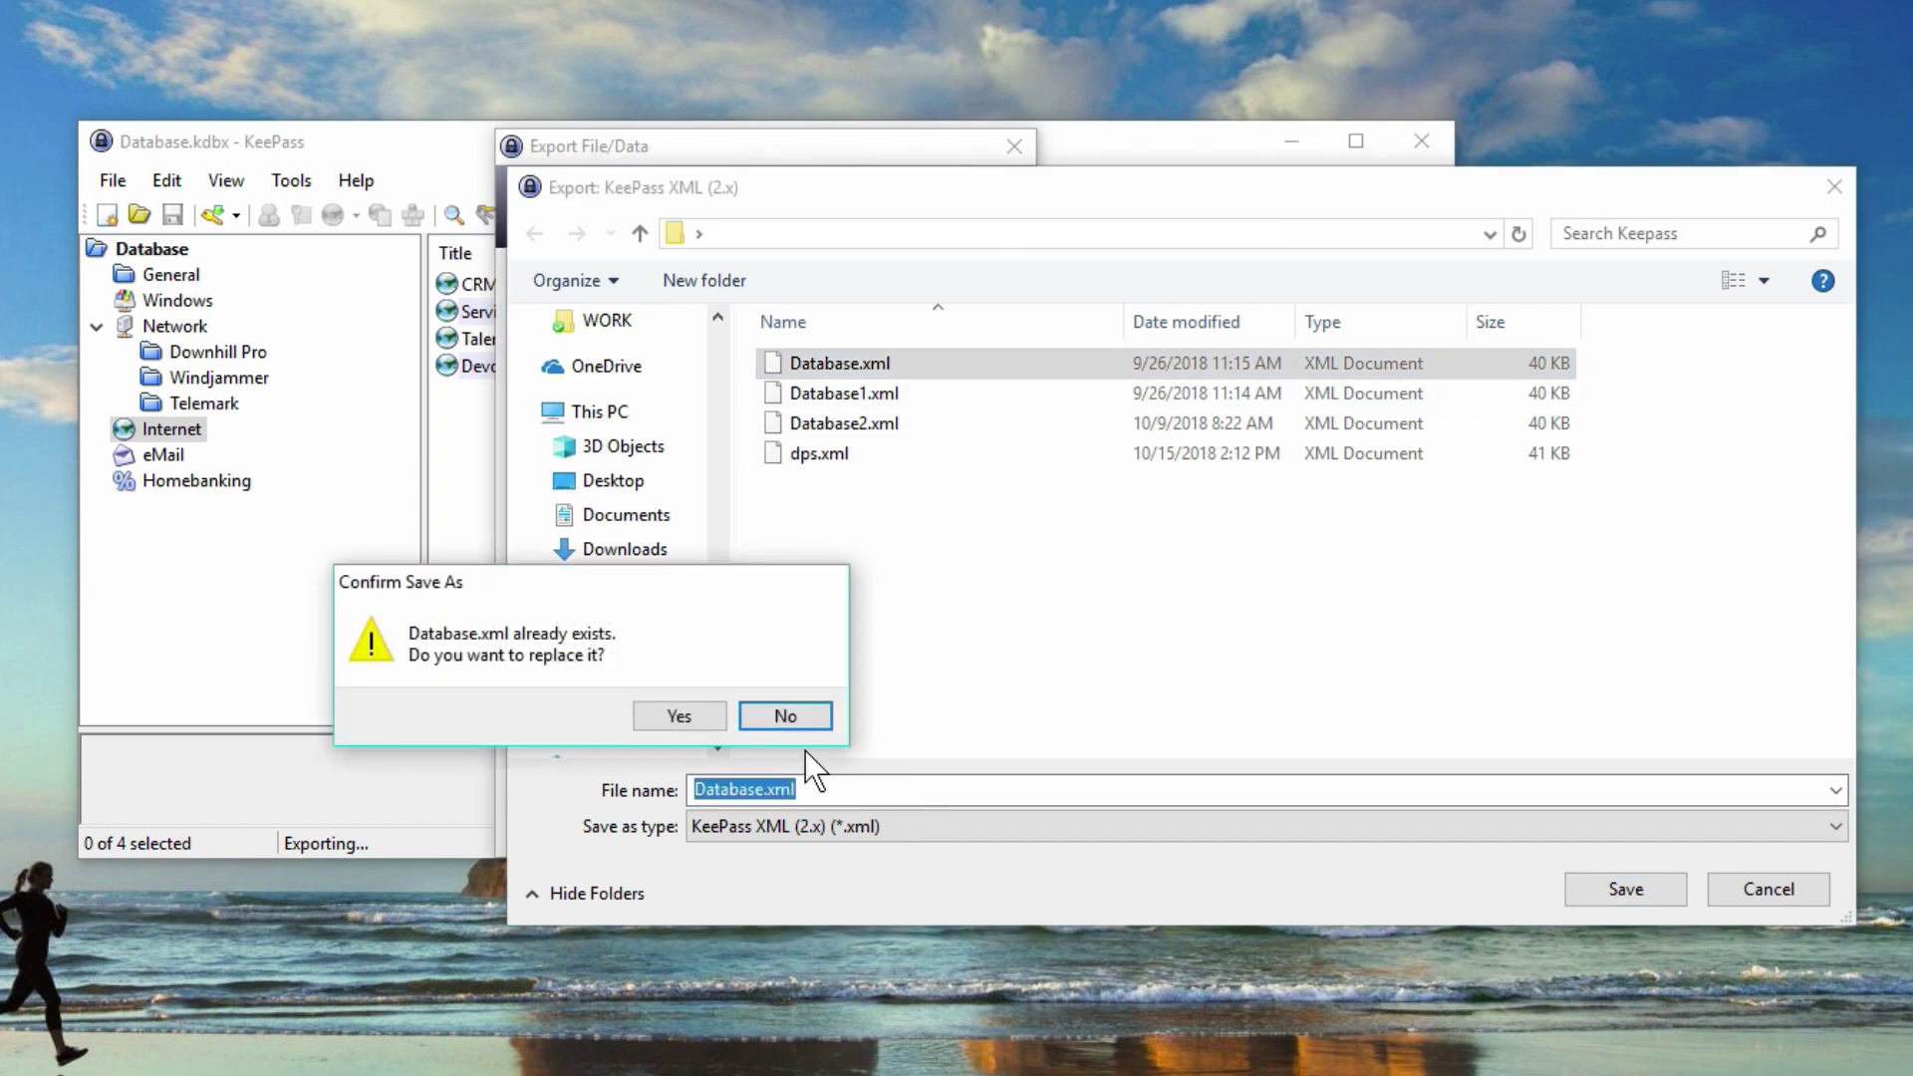
left_click(709, 713)
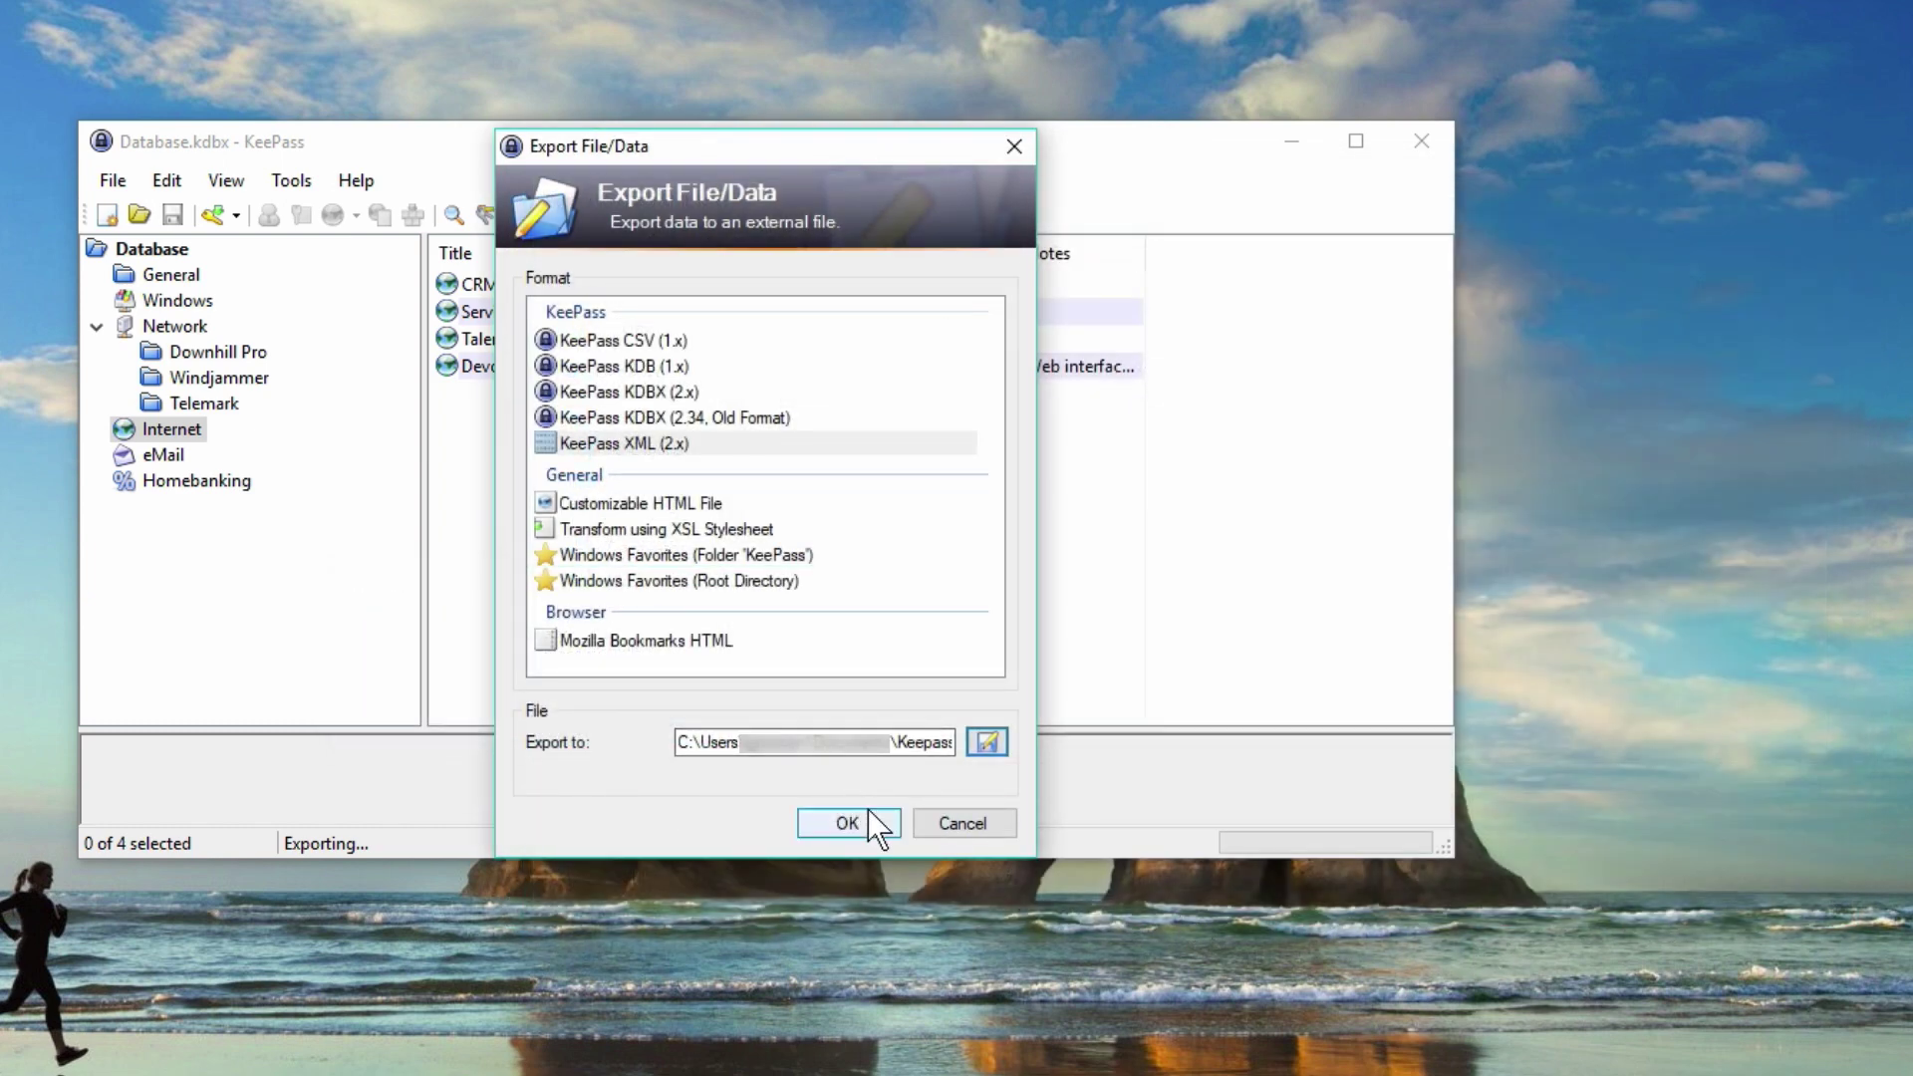
left_click(867, 819)
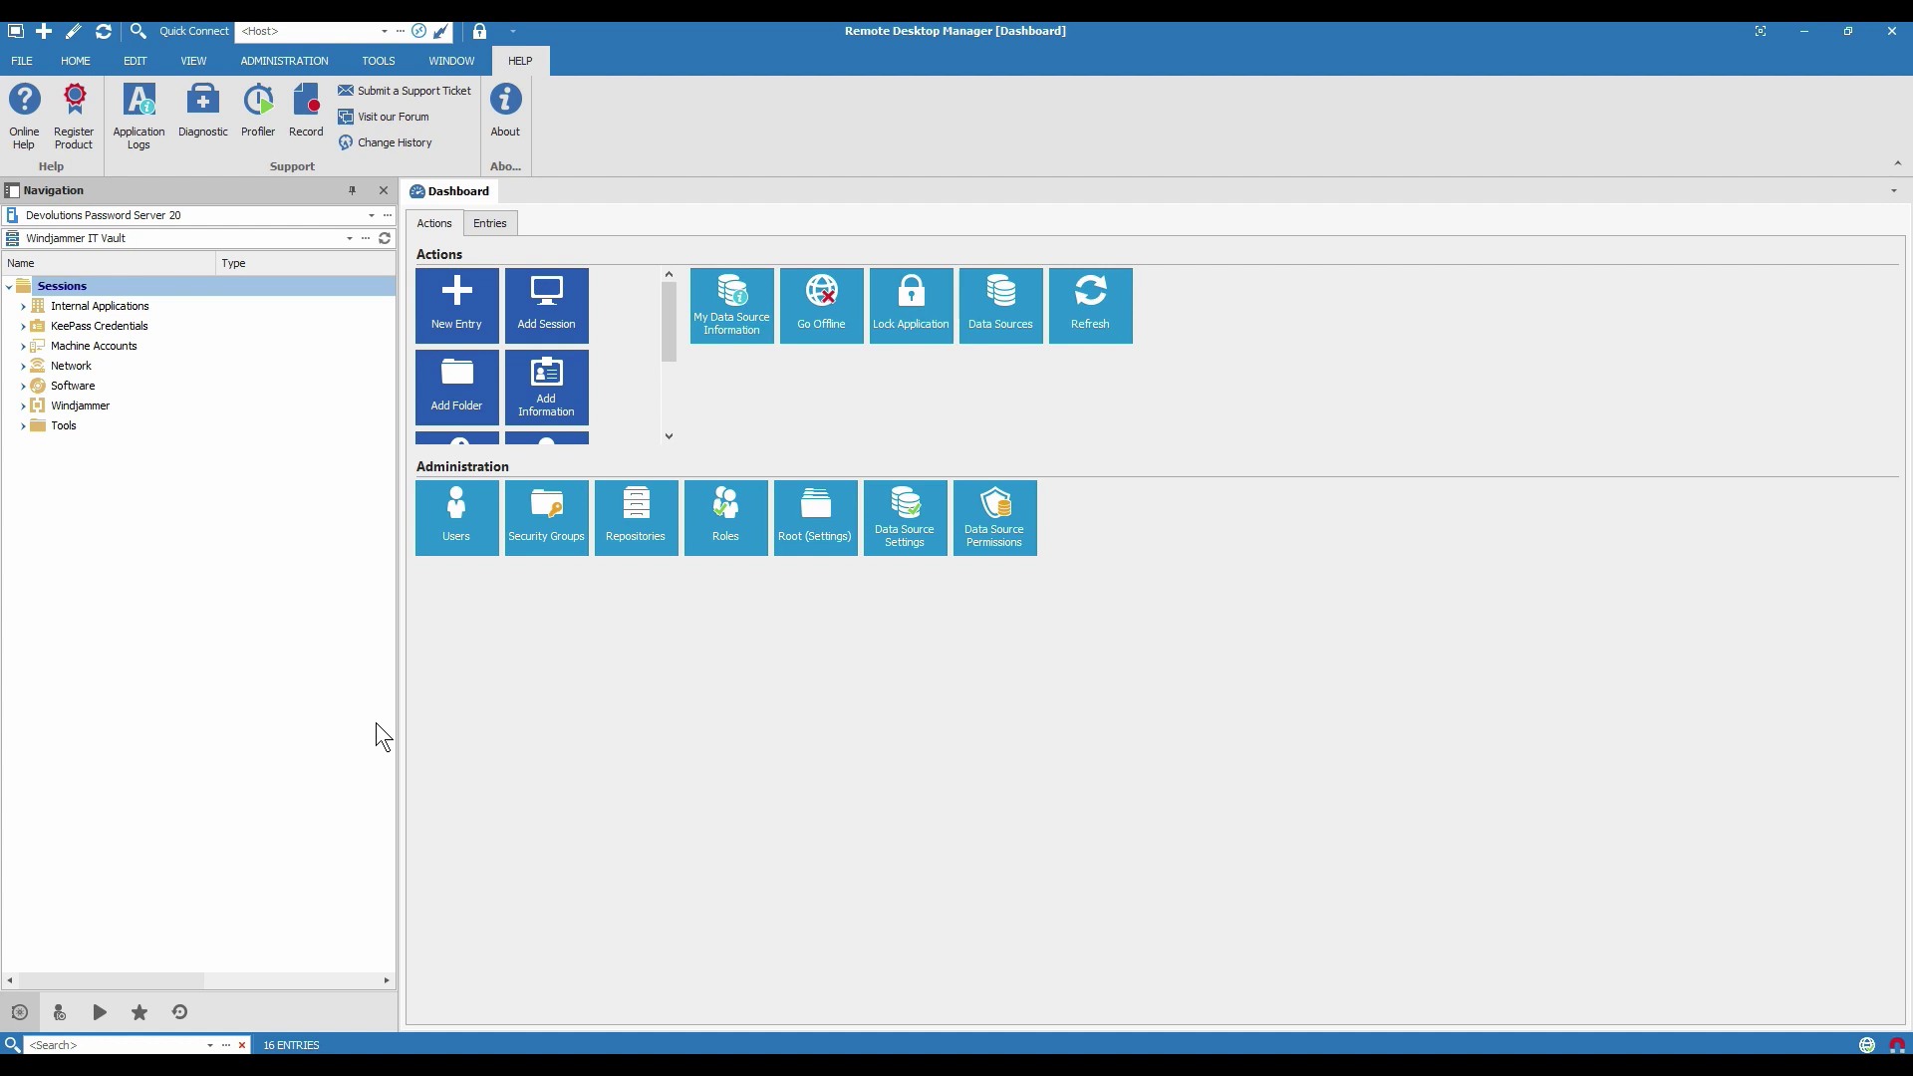
- Select the KeePass Credentials folder and bring up the File menu
left_click(114, 332)
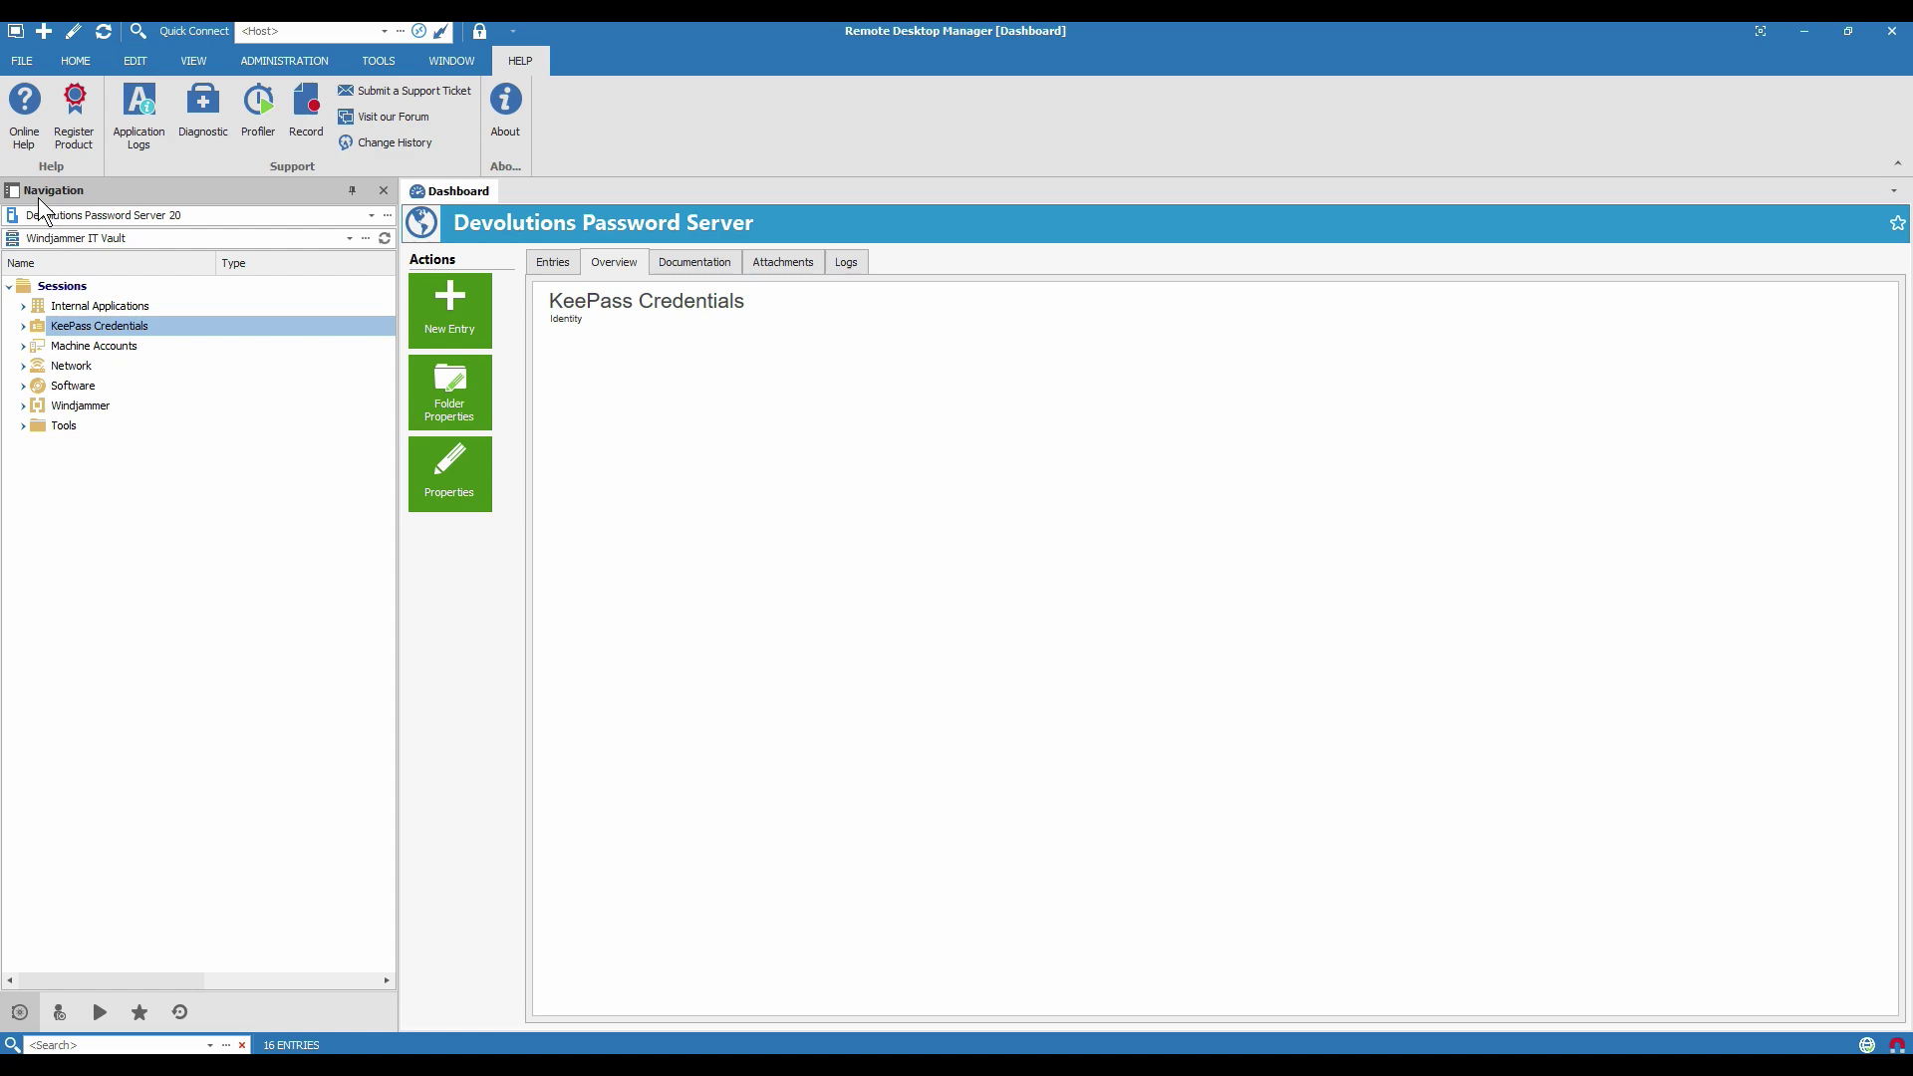
left_click(28, 58)
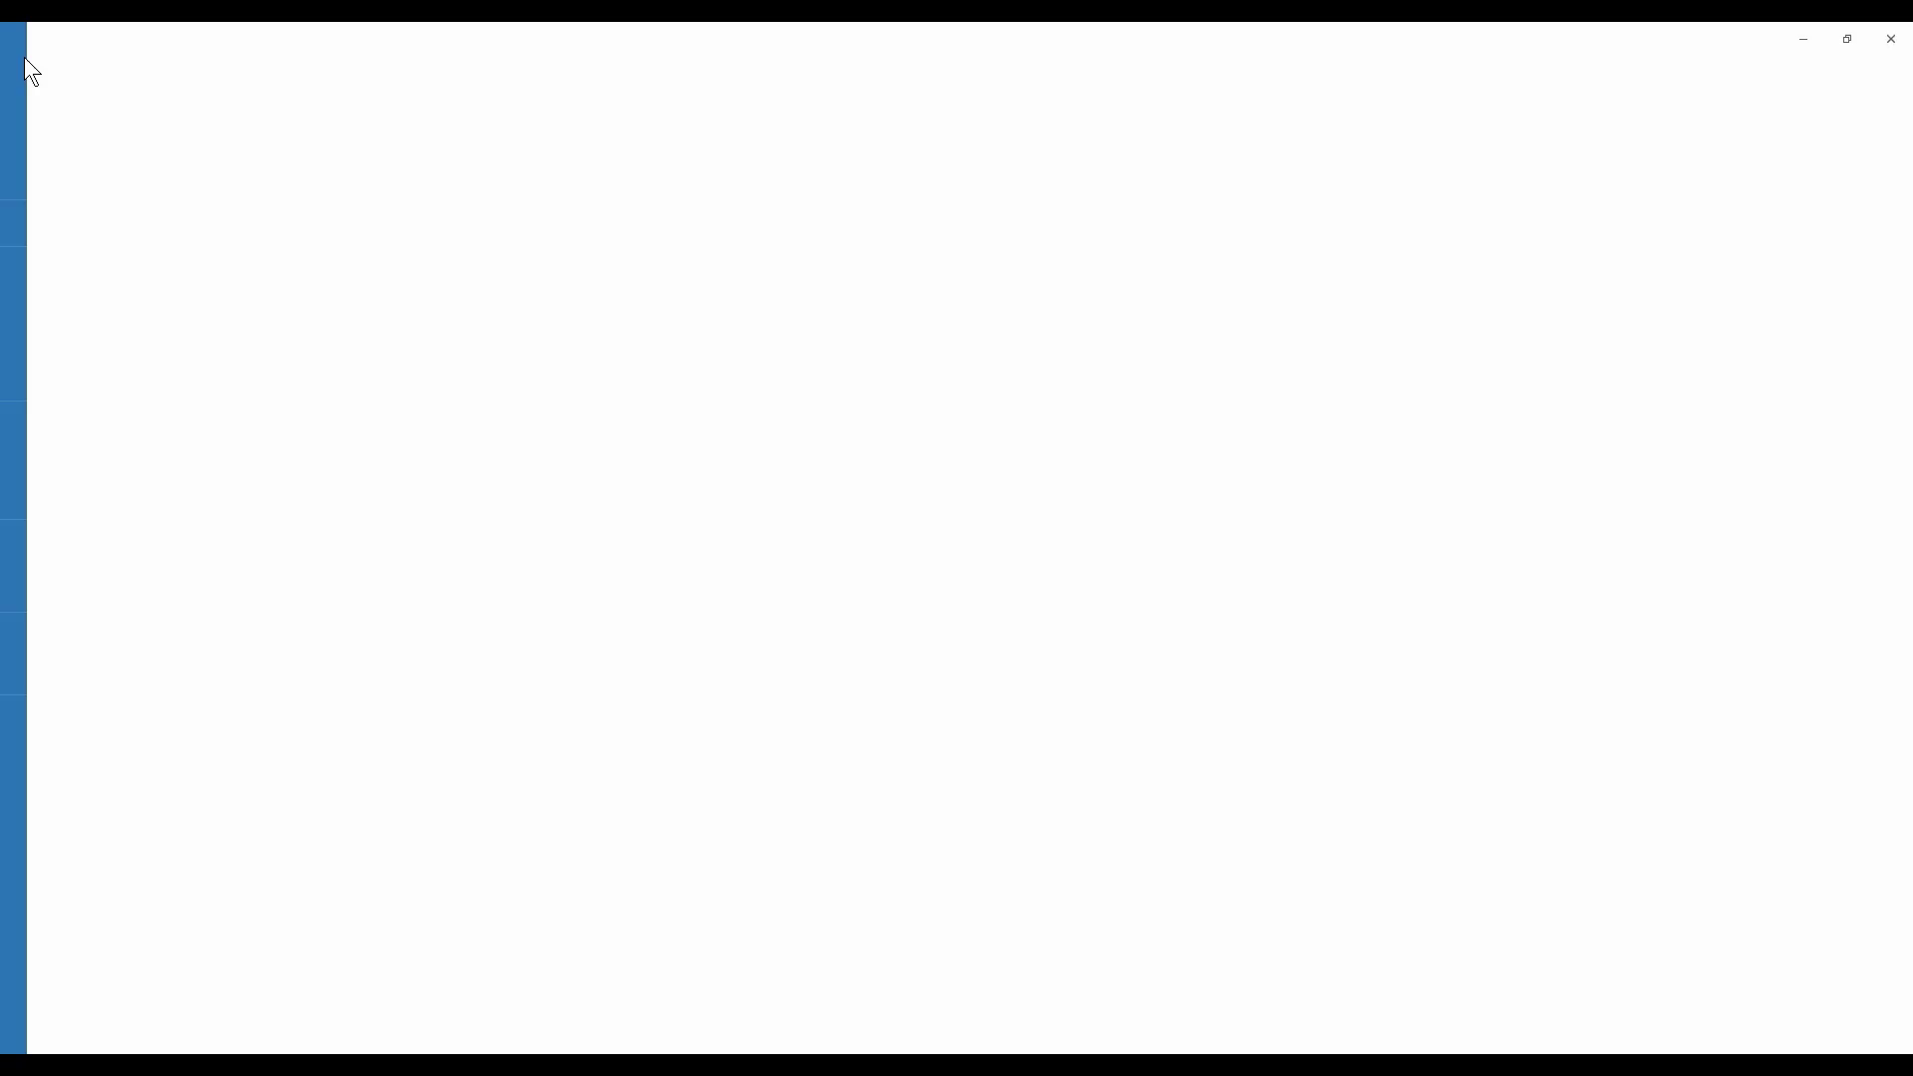
- Load Keepass\Database.xml through the KeePass (.xml) import as Credentials
left_click(75, 547)
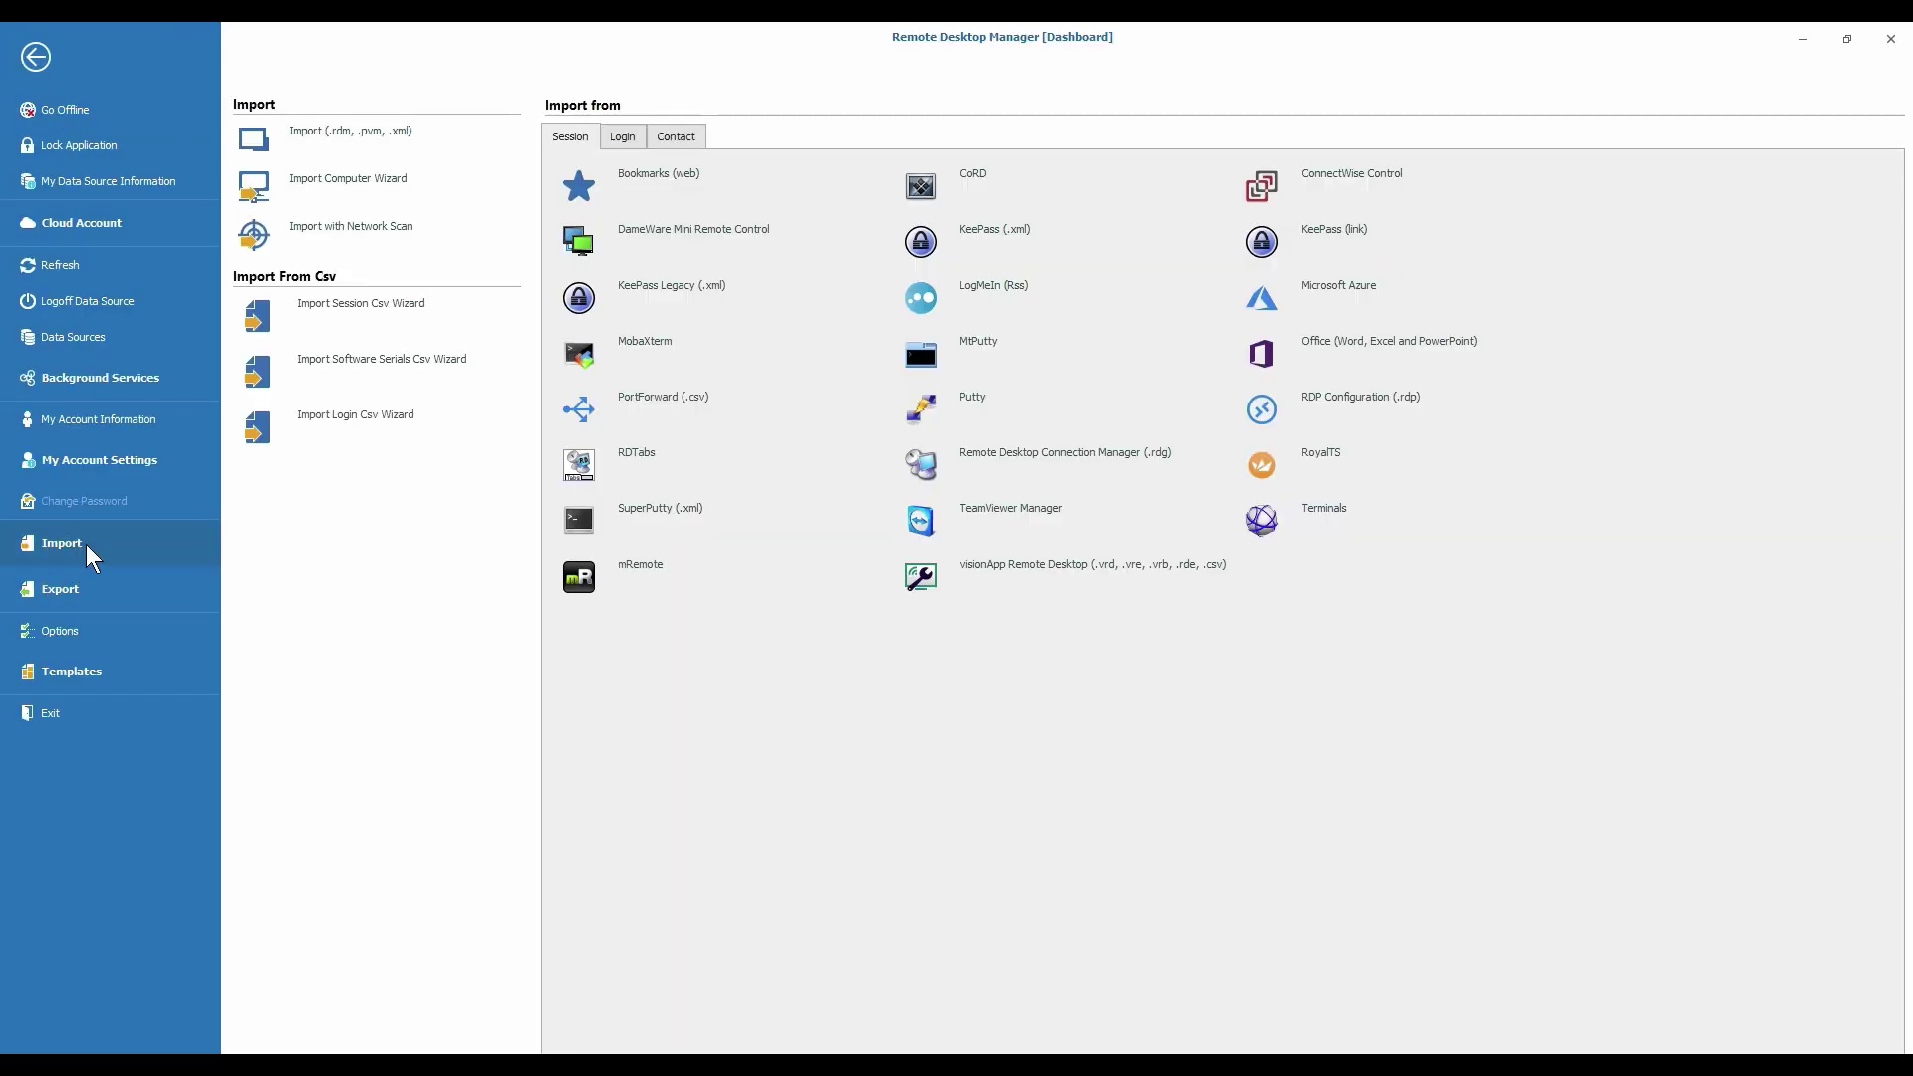
left_click(980, 238)
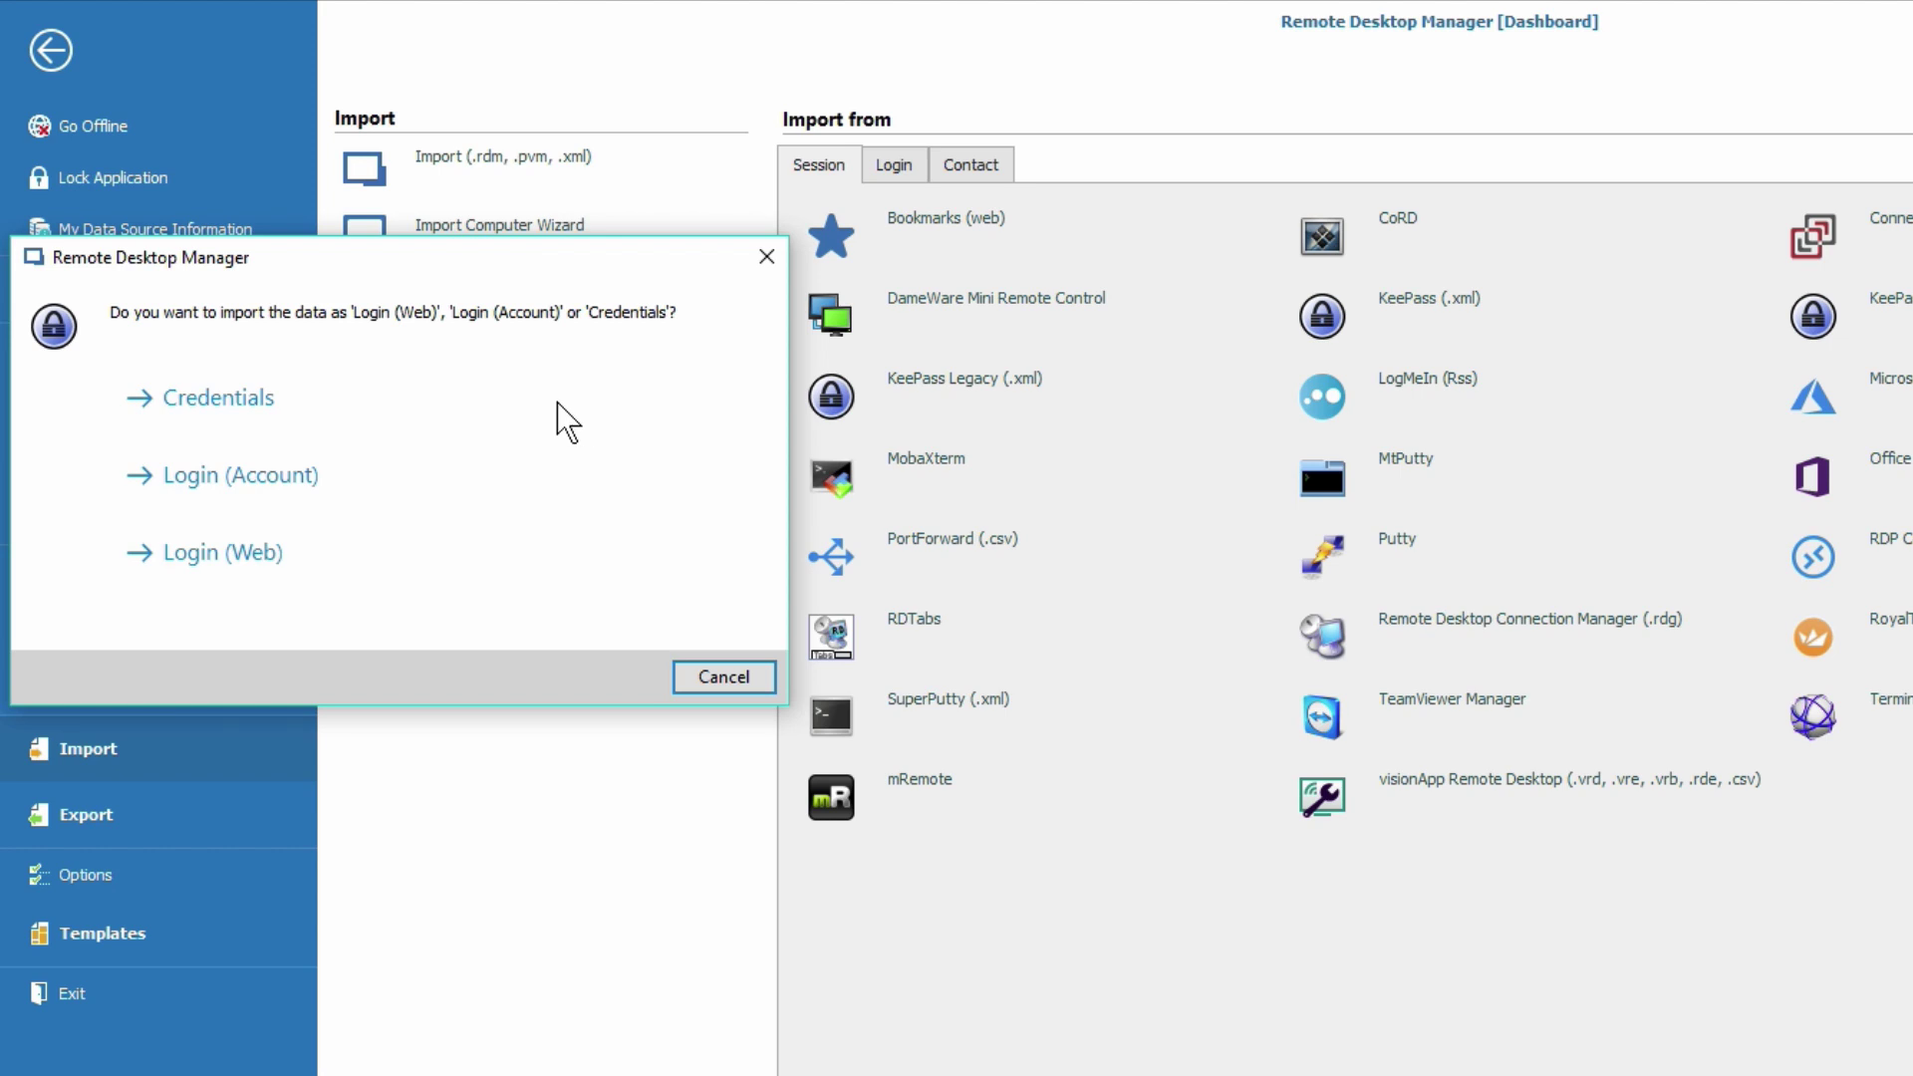
left_click(283, 398)
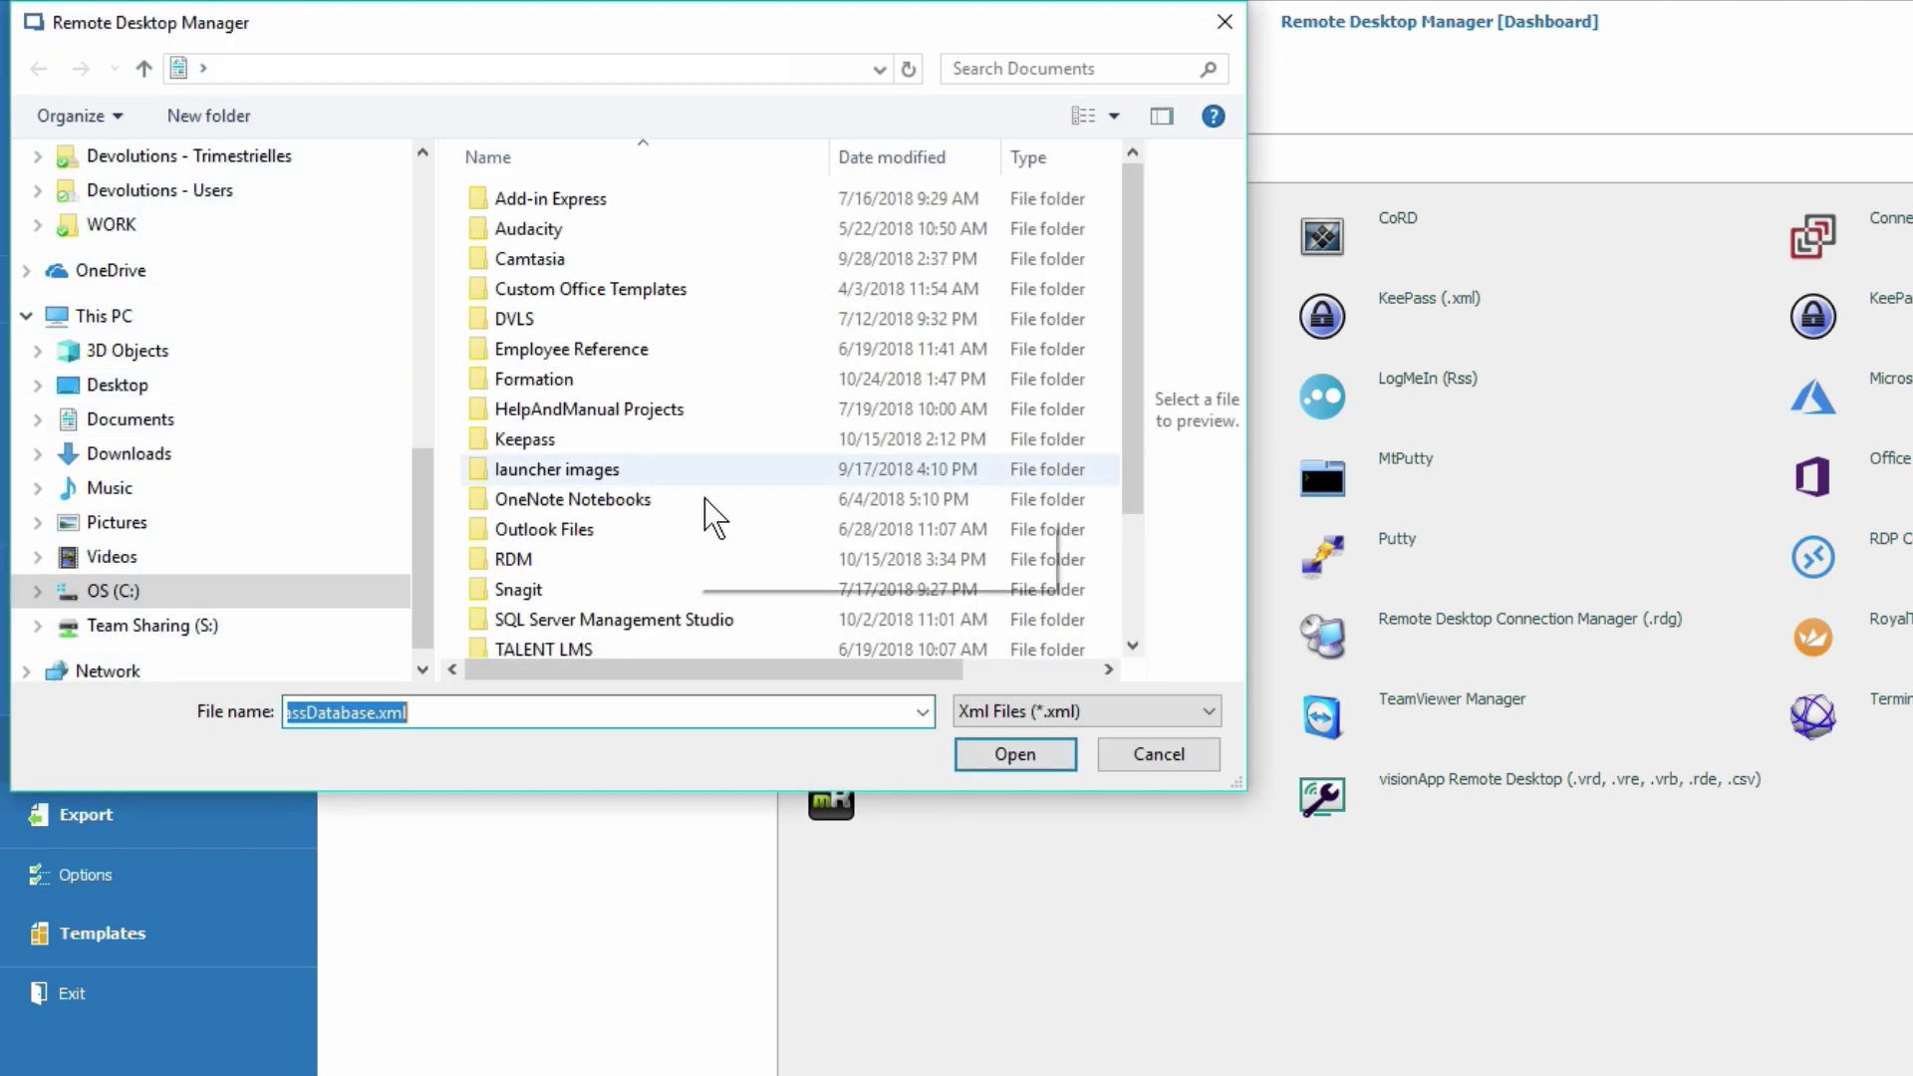
double_click(546, 441)
left_click(574, 204)
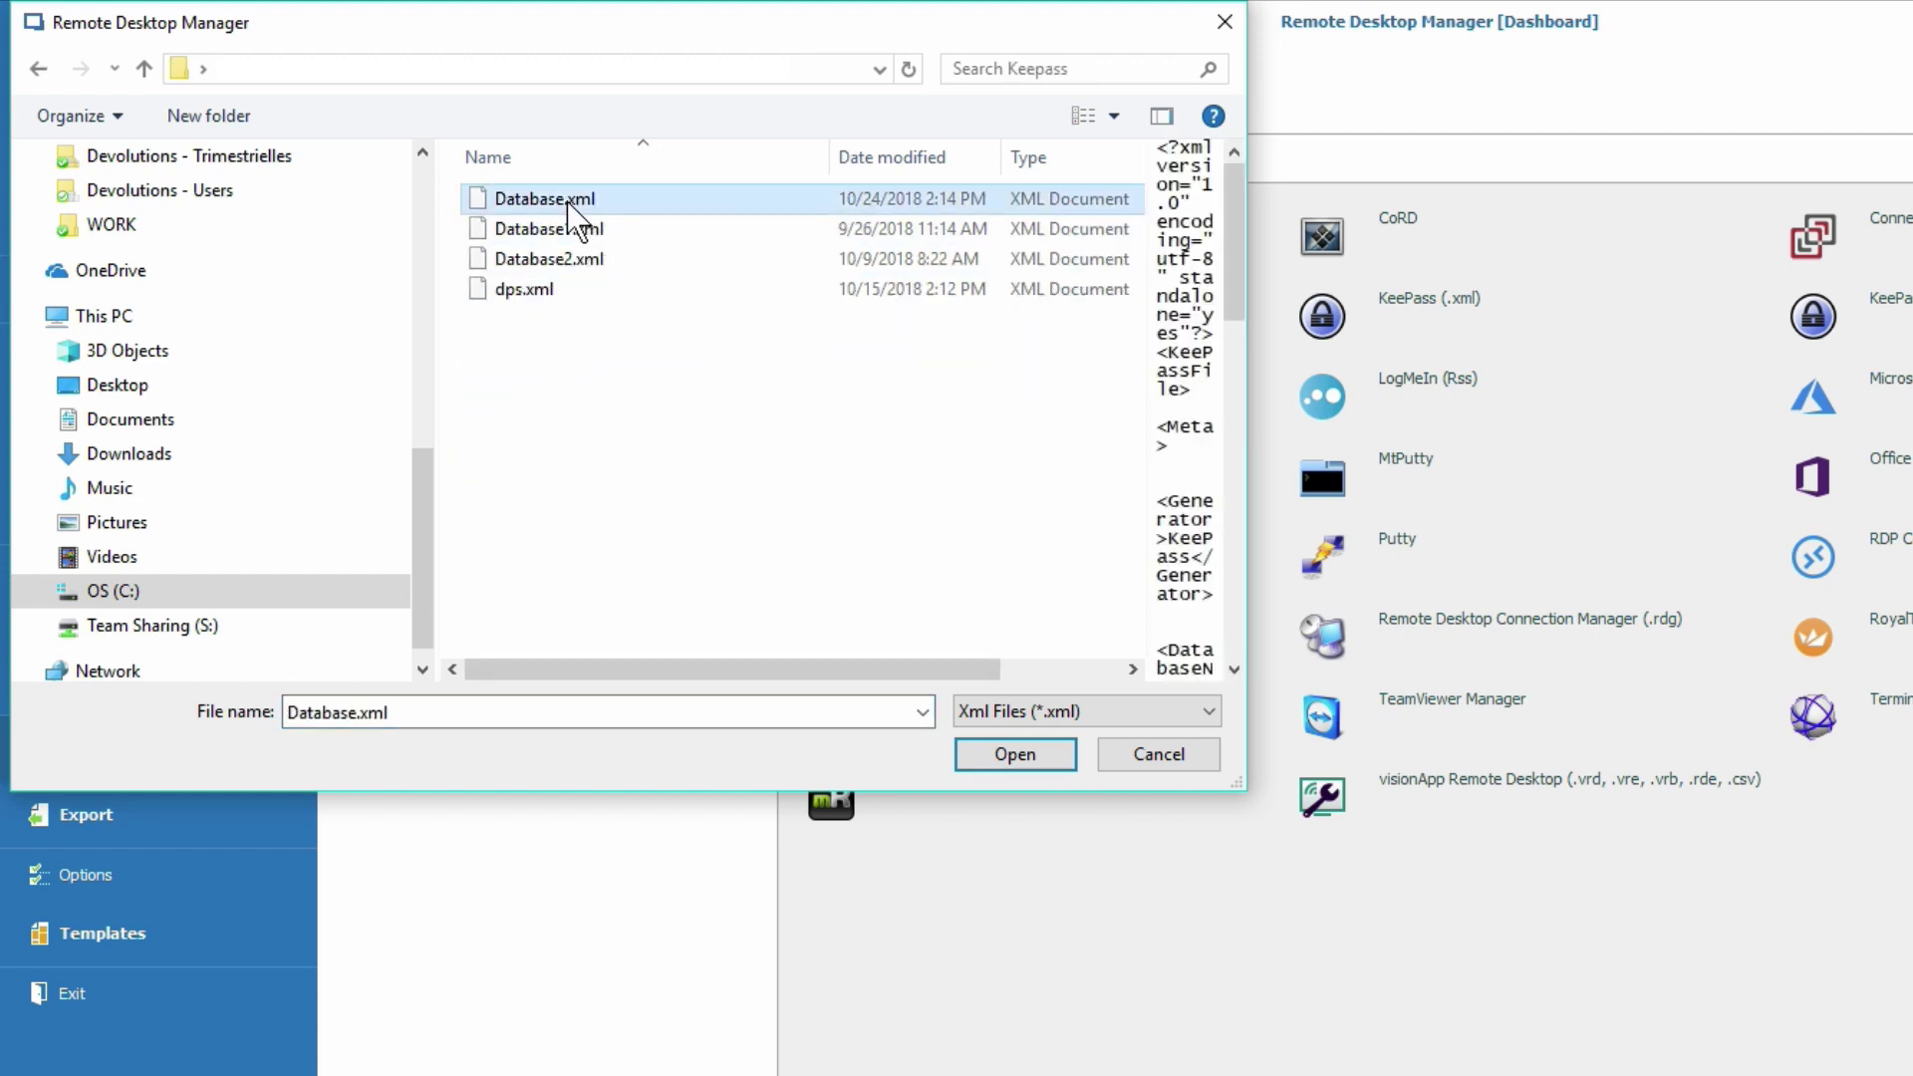
left_click(1026, 761)
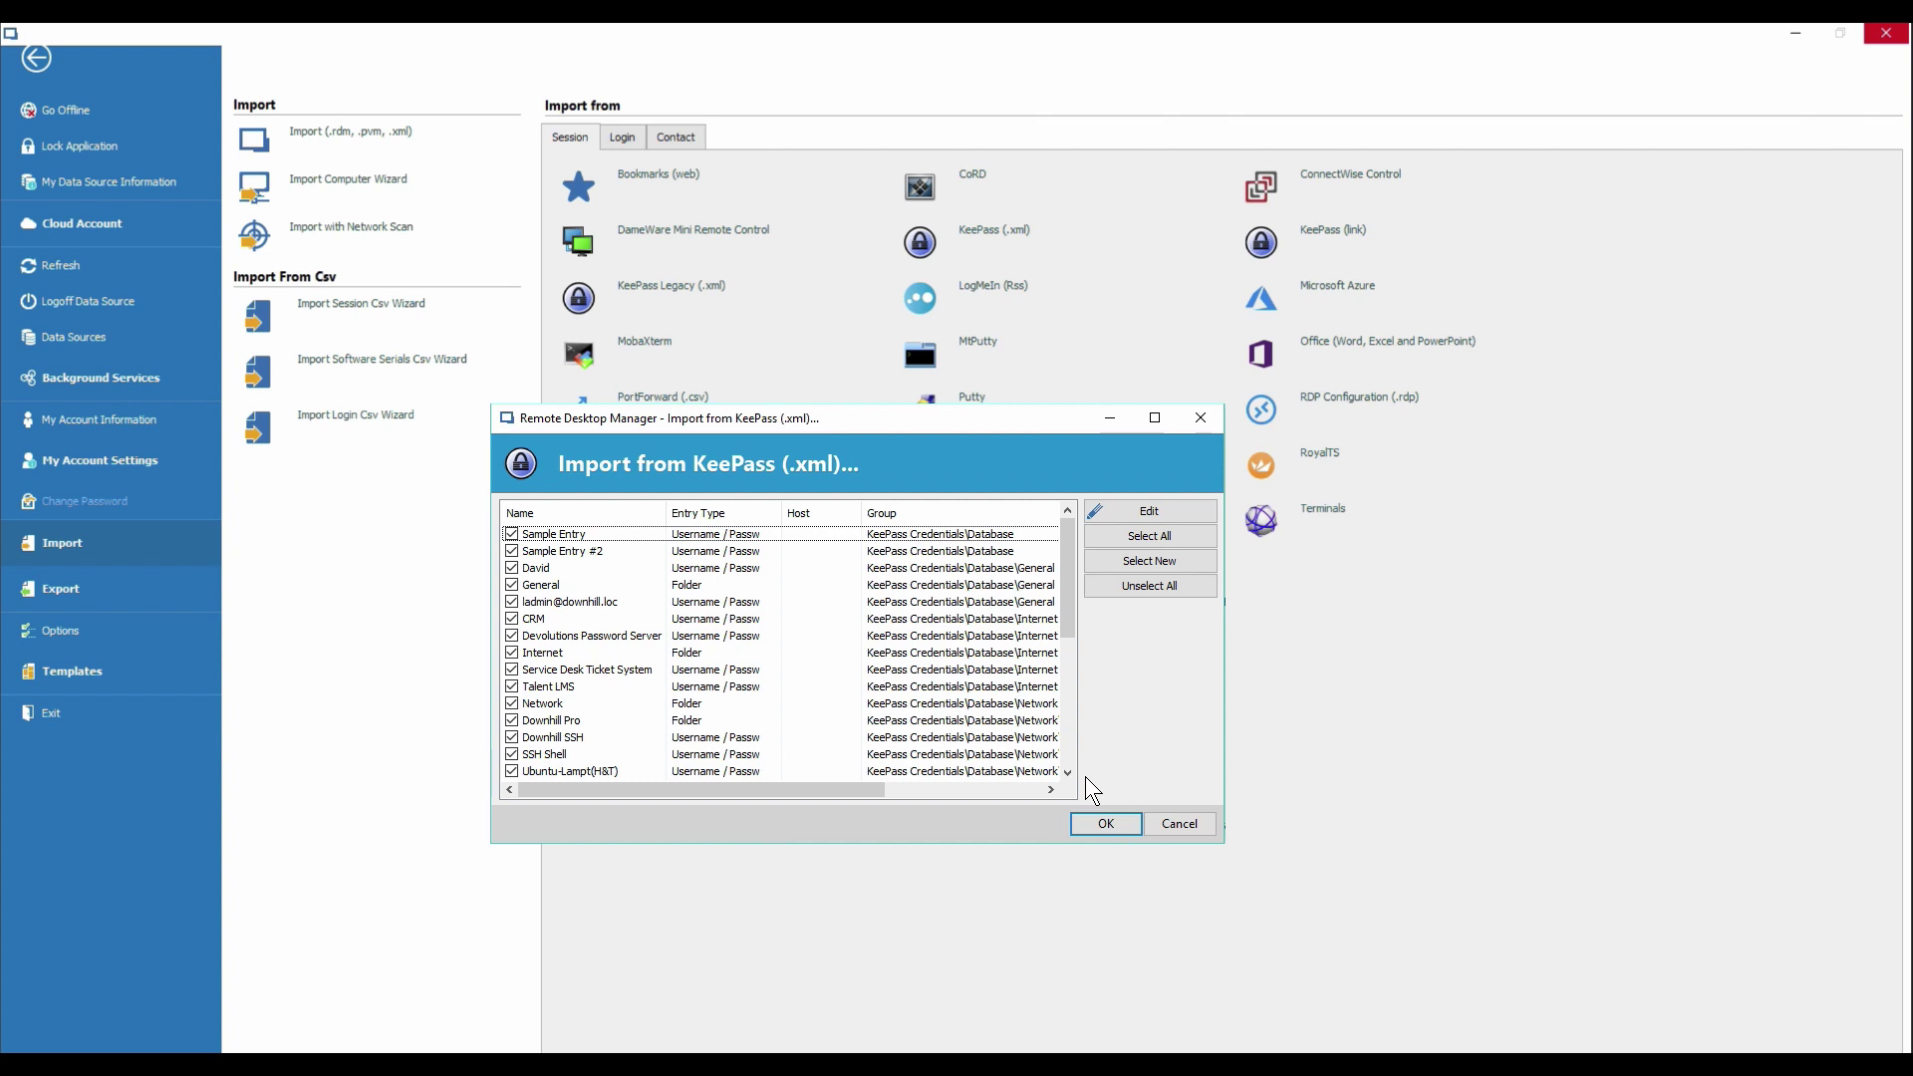
- Uncheck Sample Entry and Sample Entry #2, then import the remaining entries
left_click(511, 551)
left_click(511, 534)
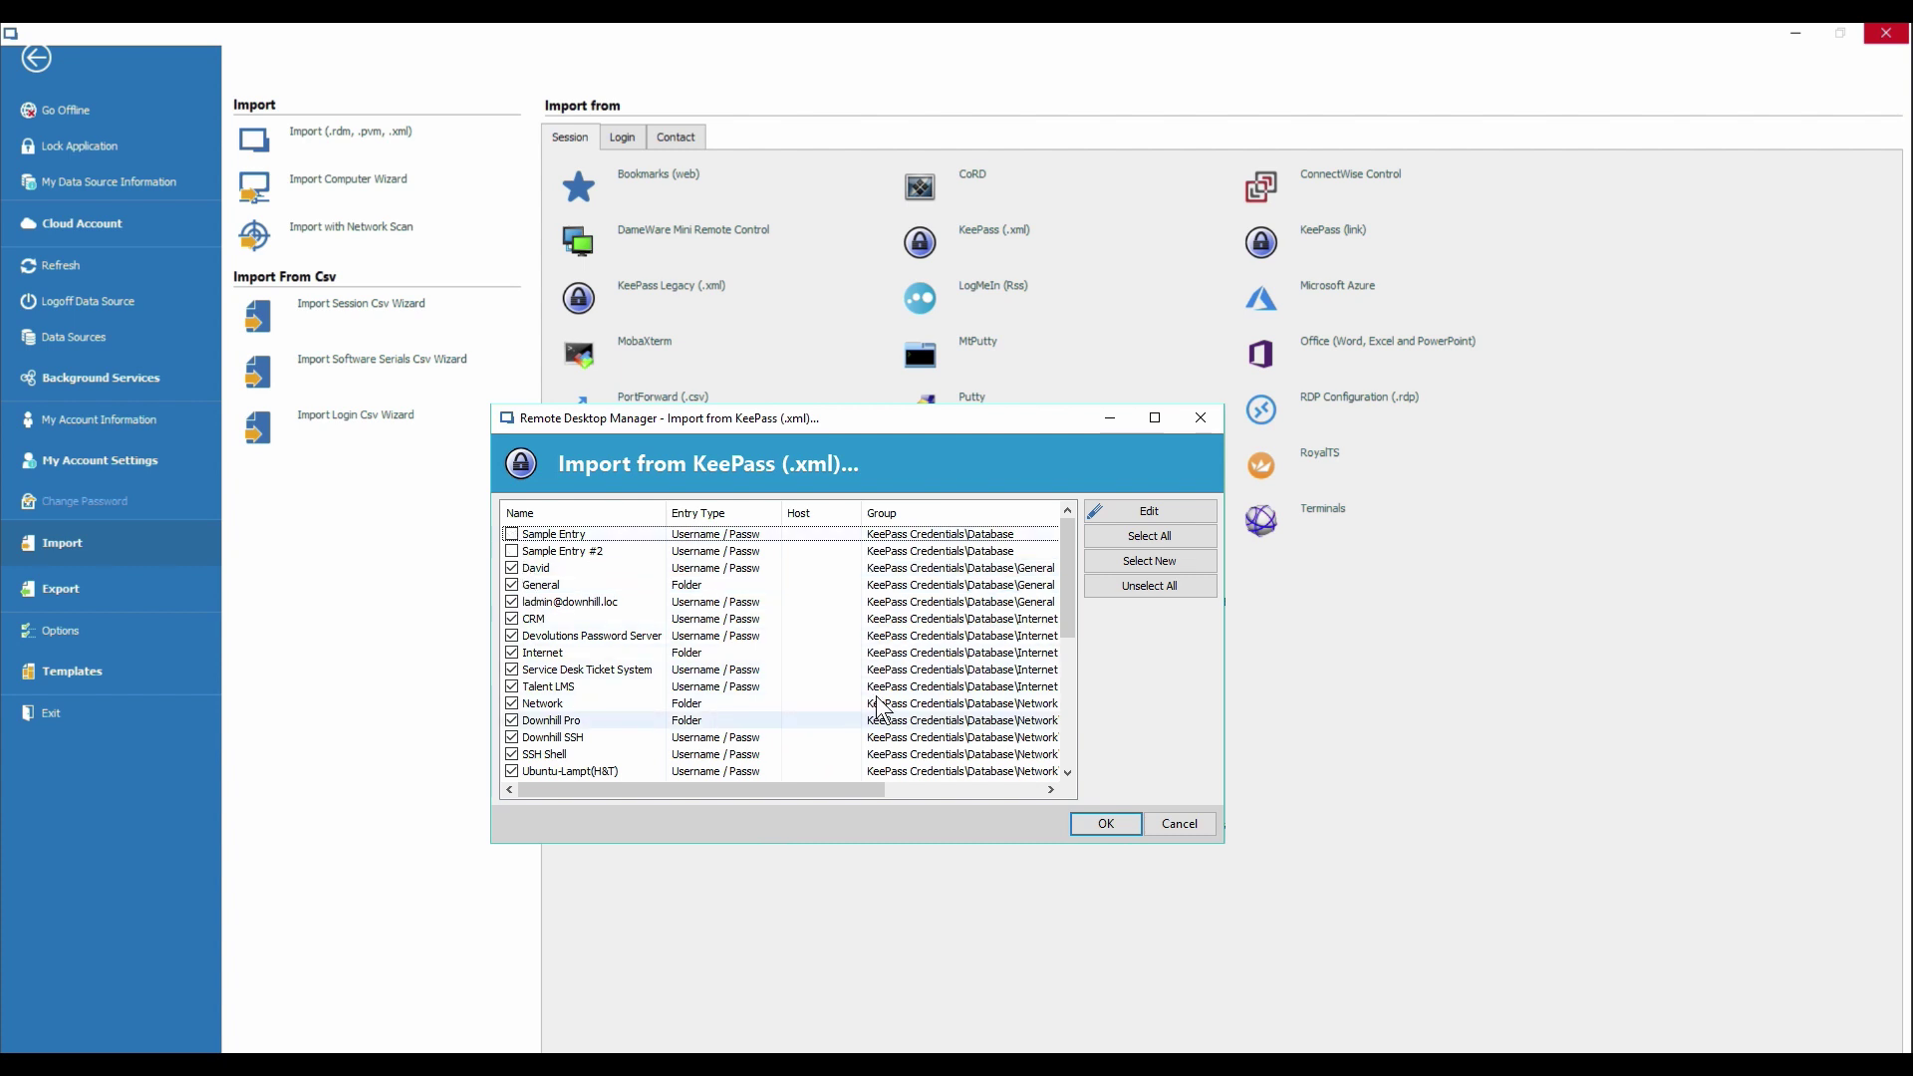
left_click(1098, 825)
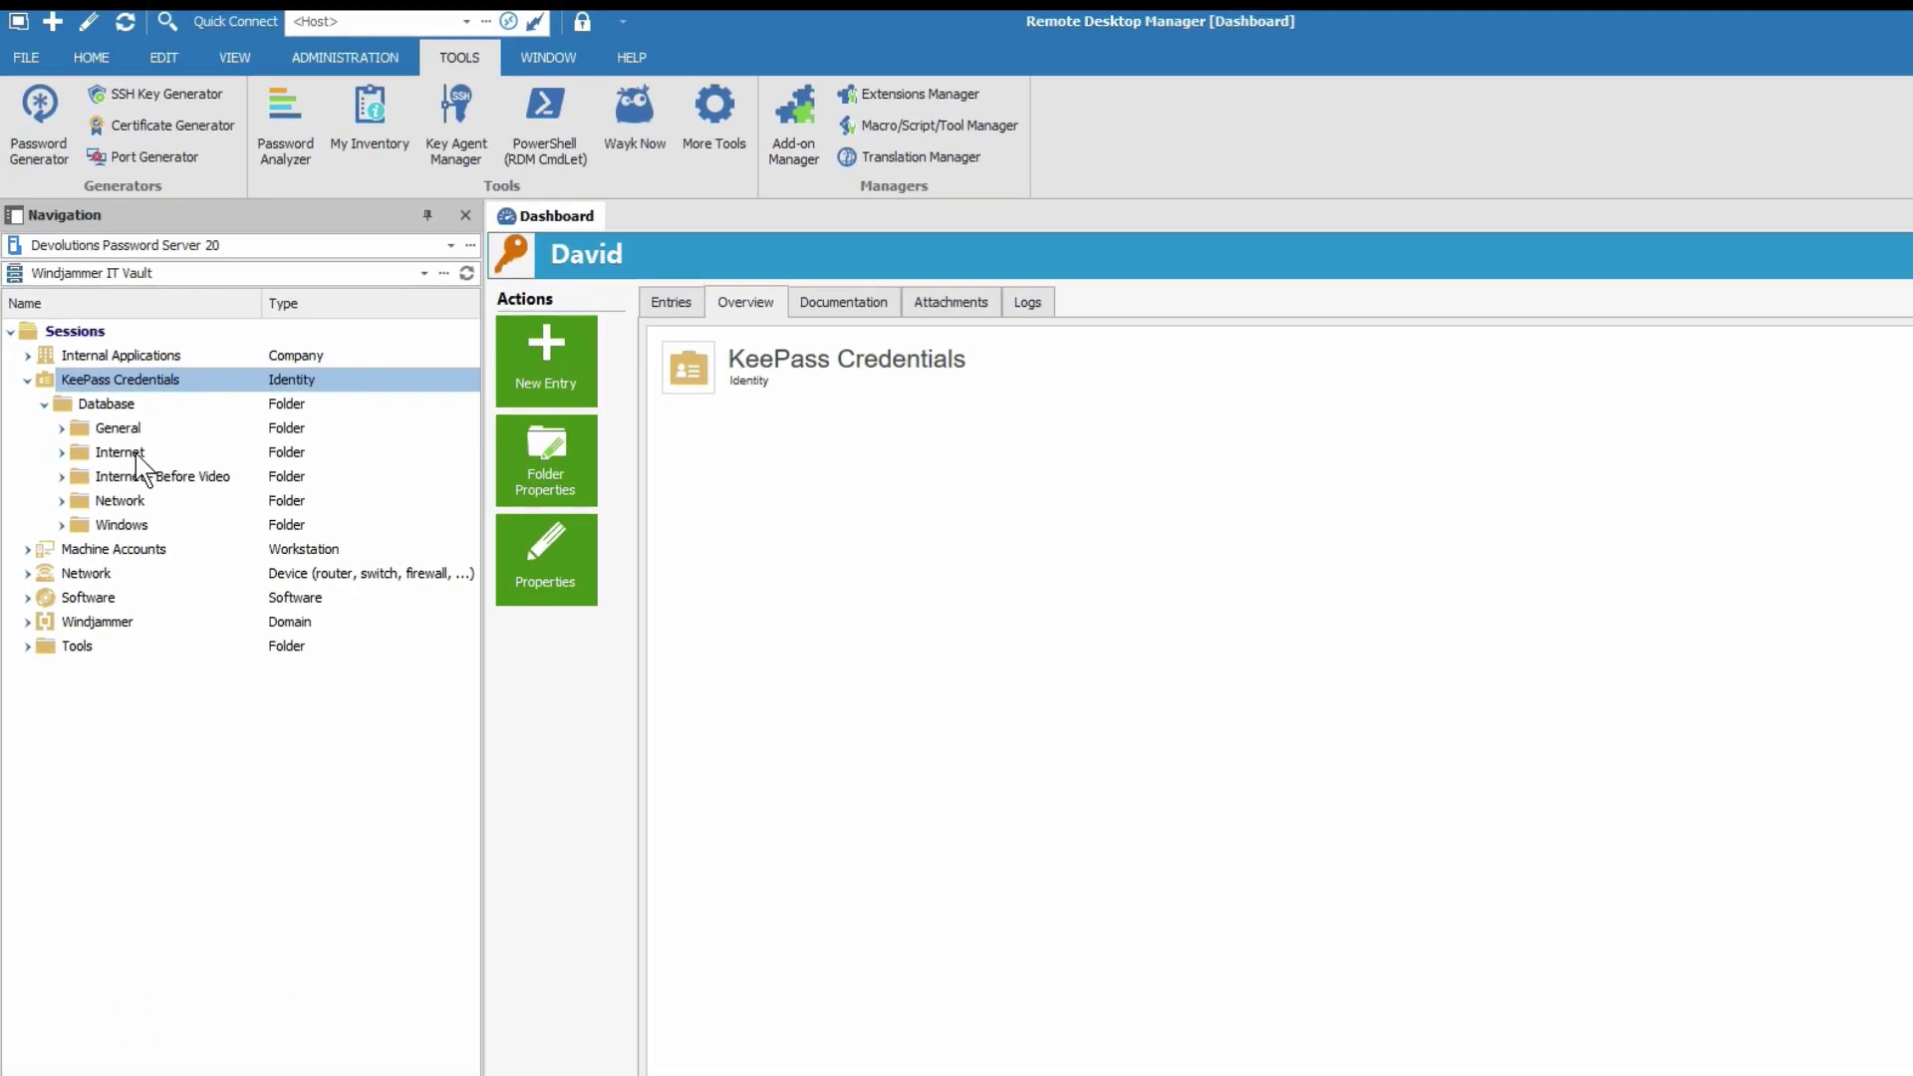
- Filter the tree with 'ub' and view the Ubuntu-Lampt(H&T) credential's properties
left_click(68, 1044)
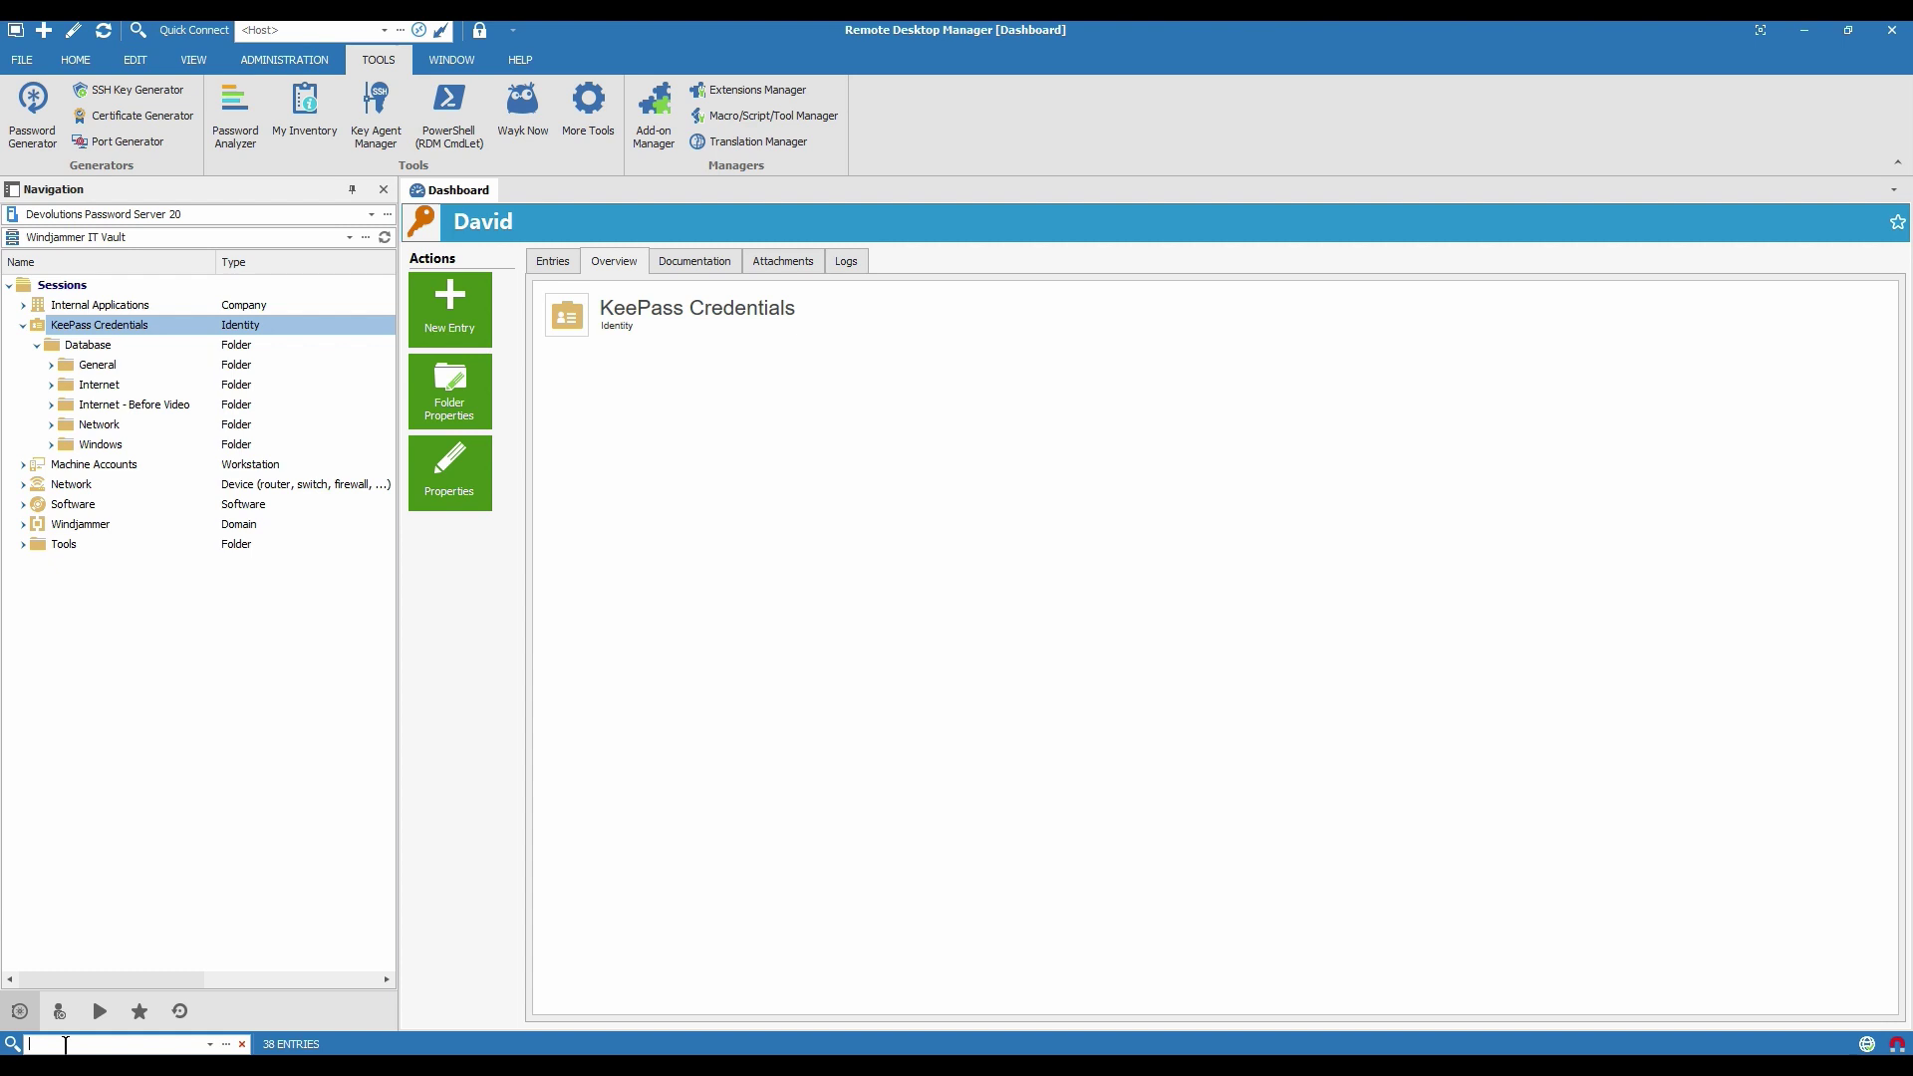
type("ubuntu")
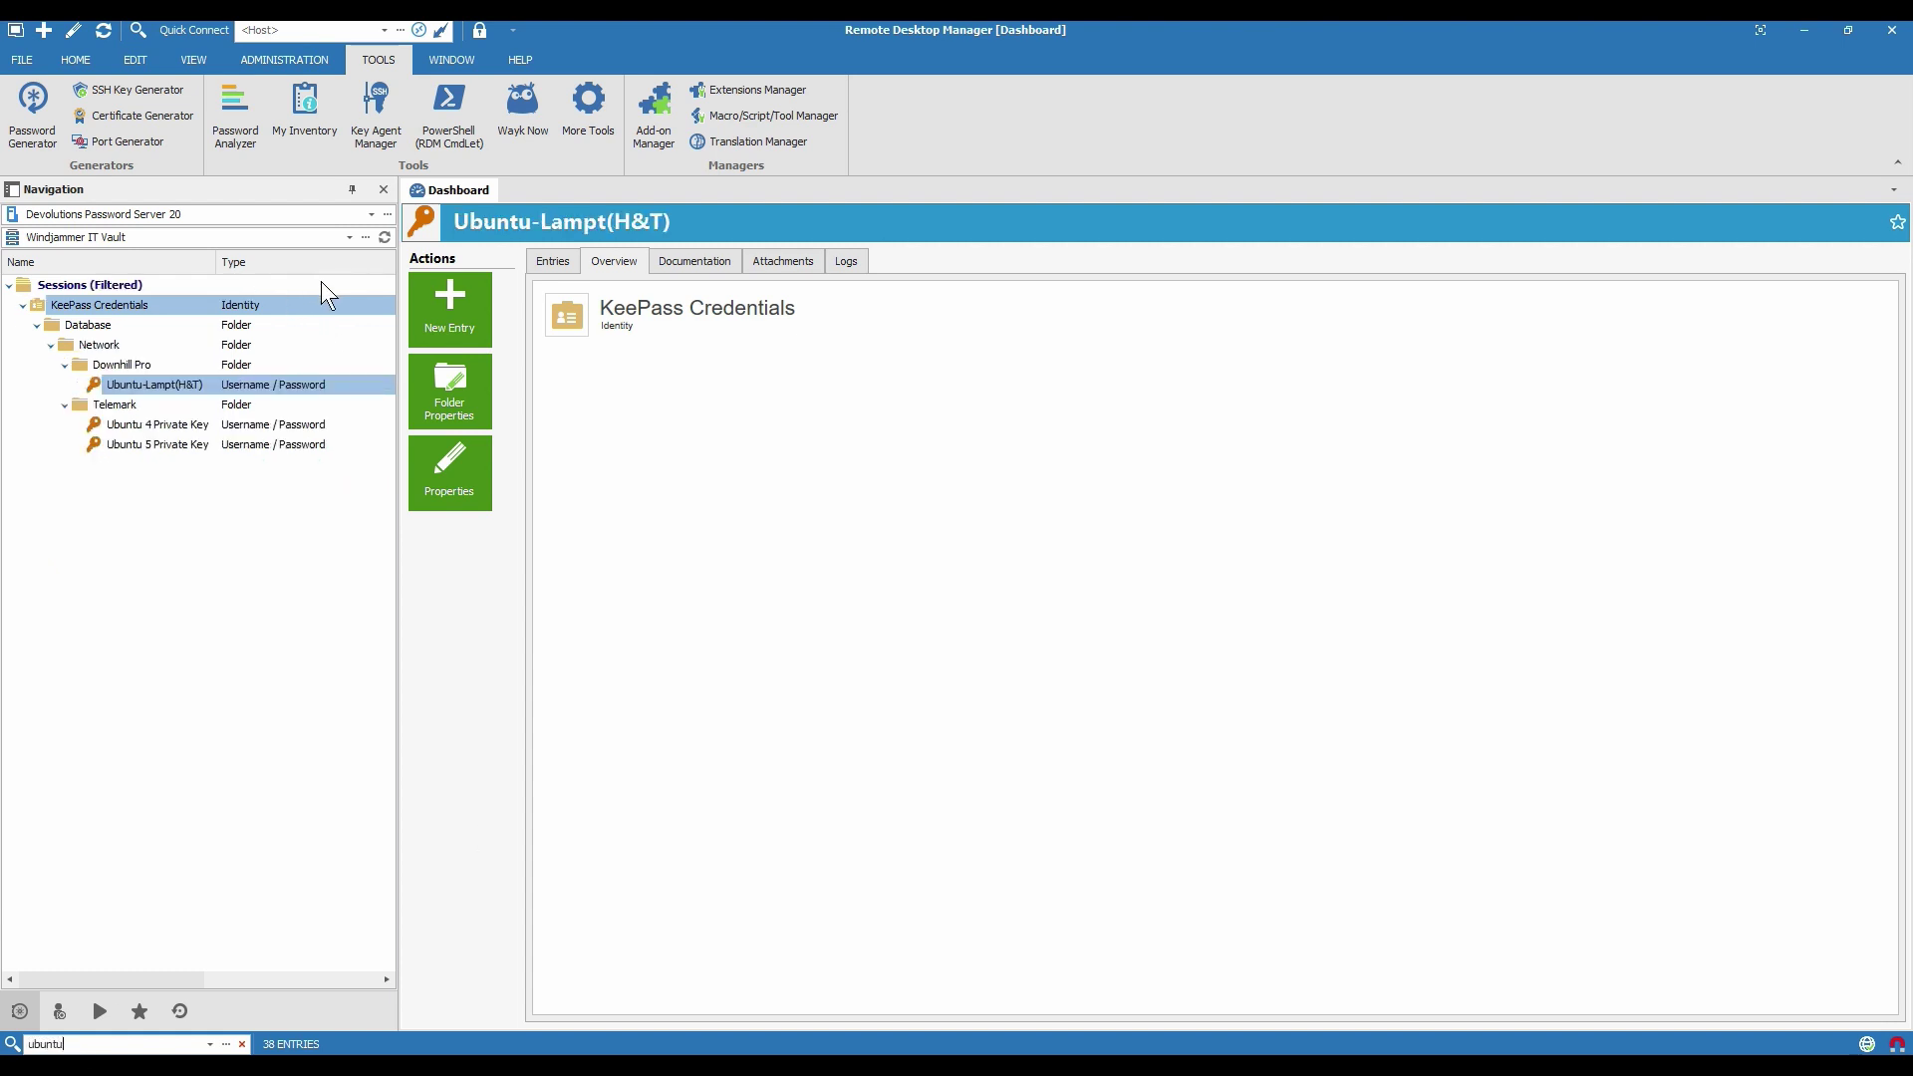
left_click(229, 386)
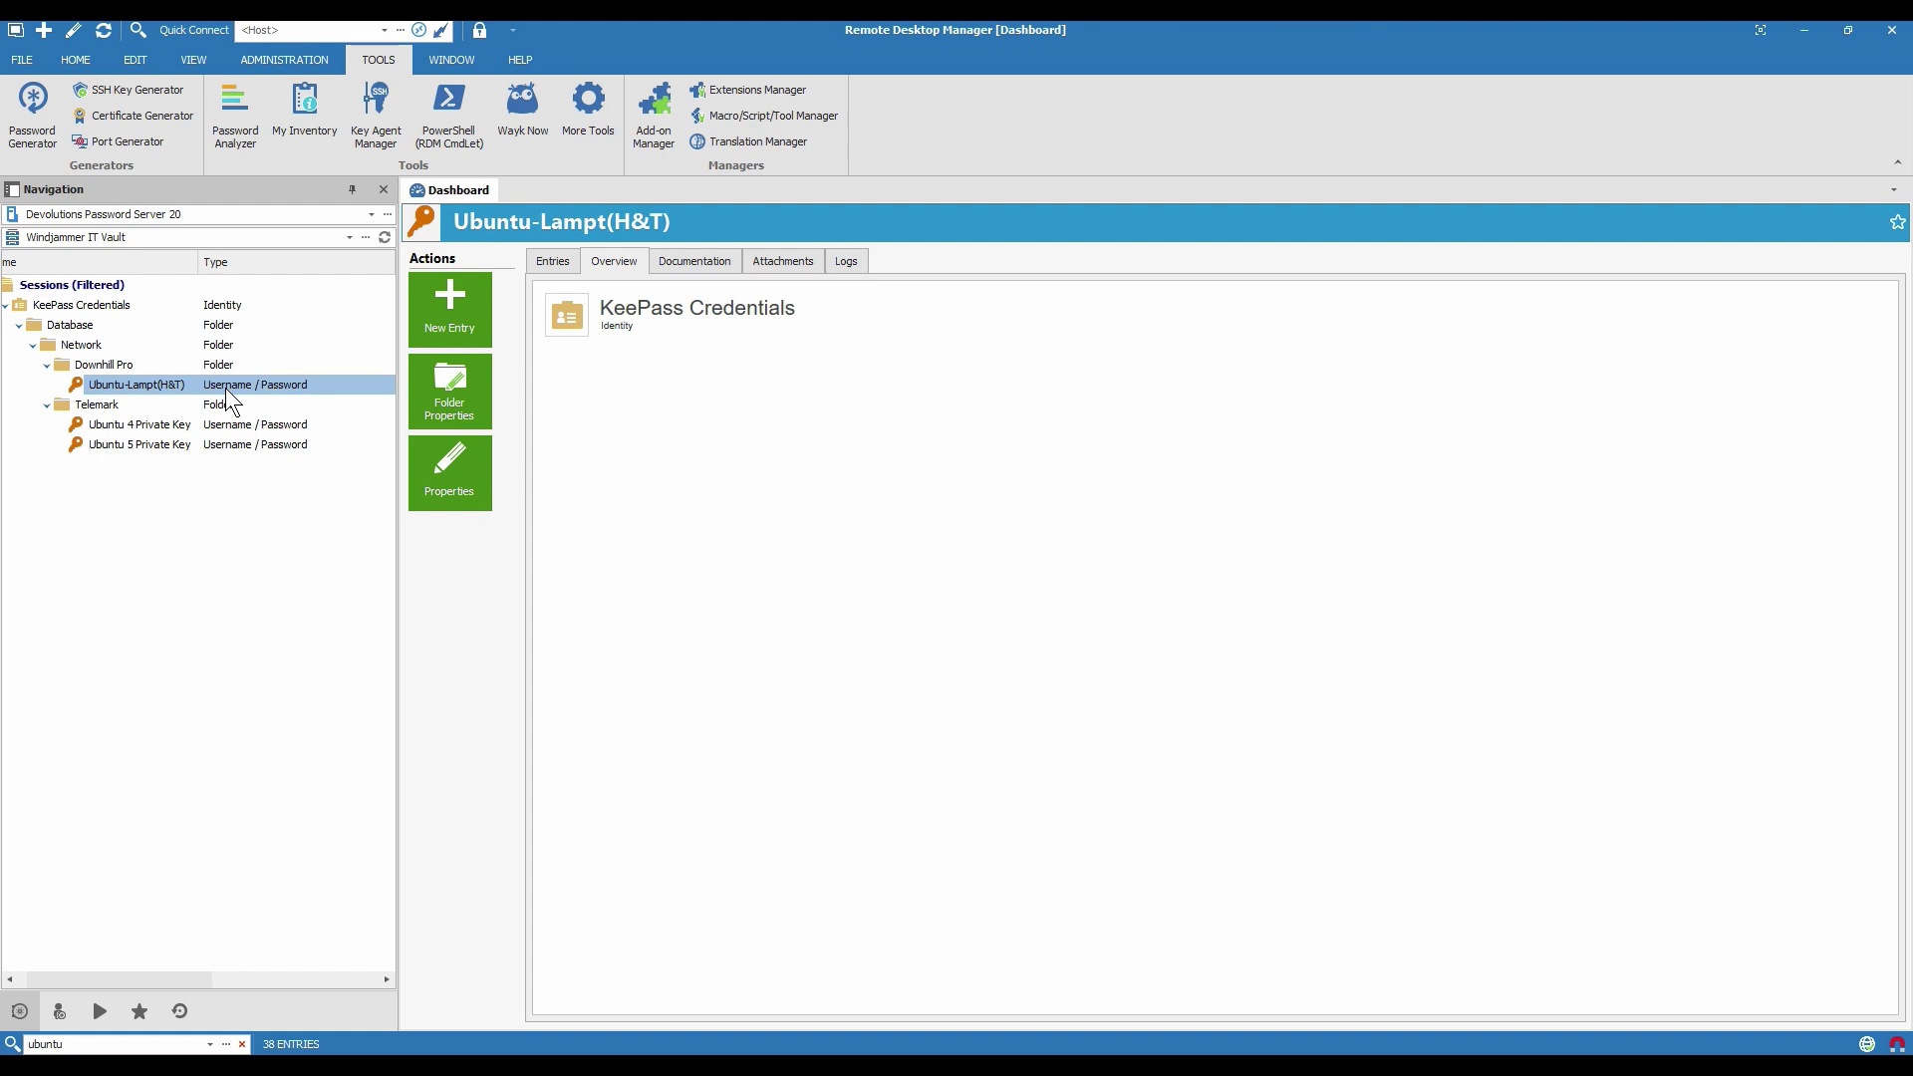
left_click(455, 901)
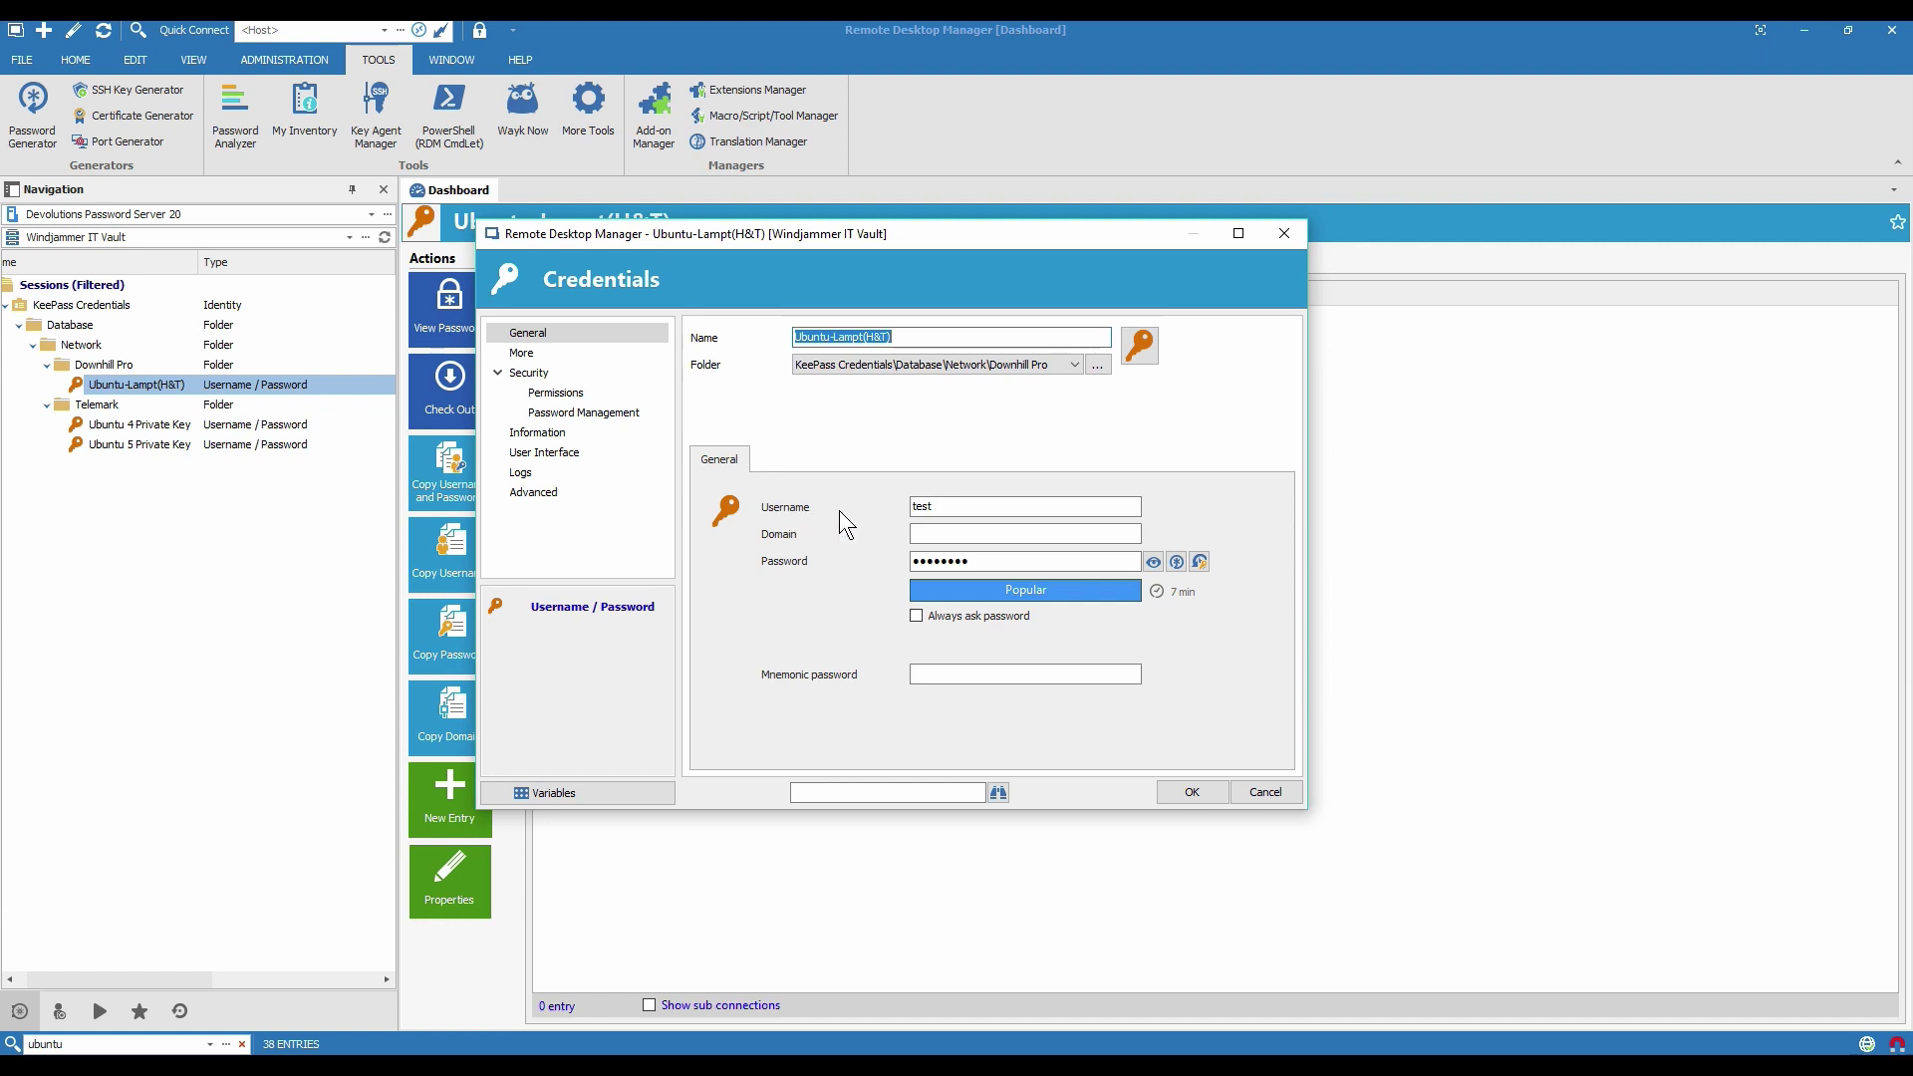
- Check the entry's More settings, close it, and drag Ubuntu-Lampt(H&T) onto Telemark
left_click(577, 356)
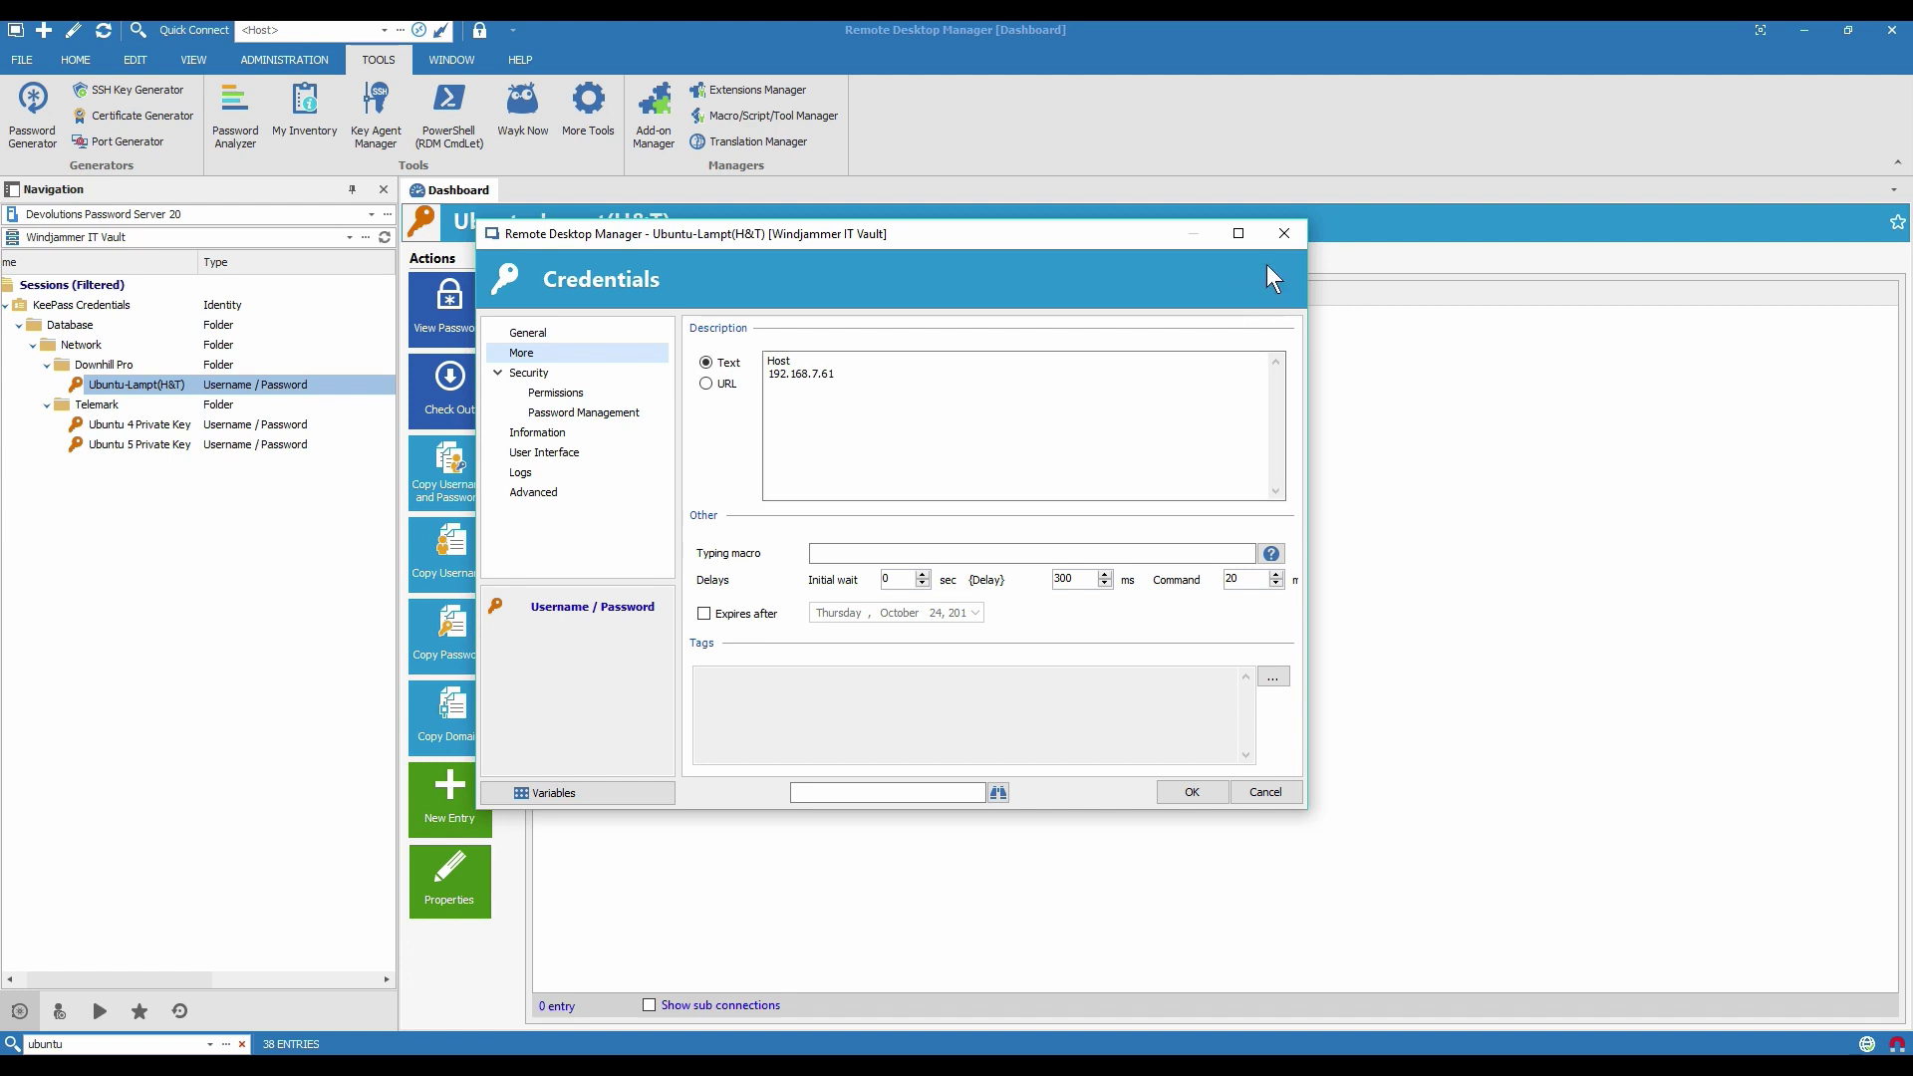
left_click(1284, 235)
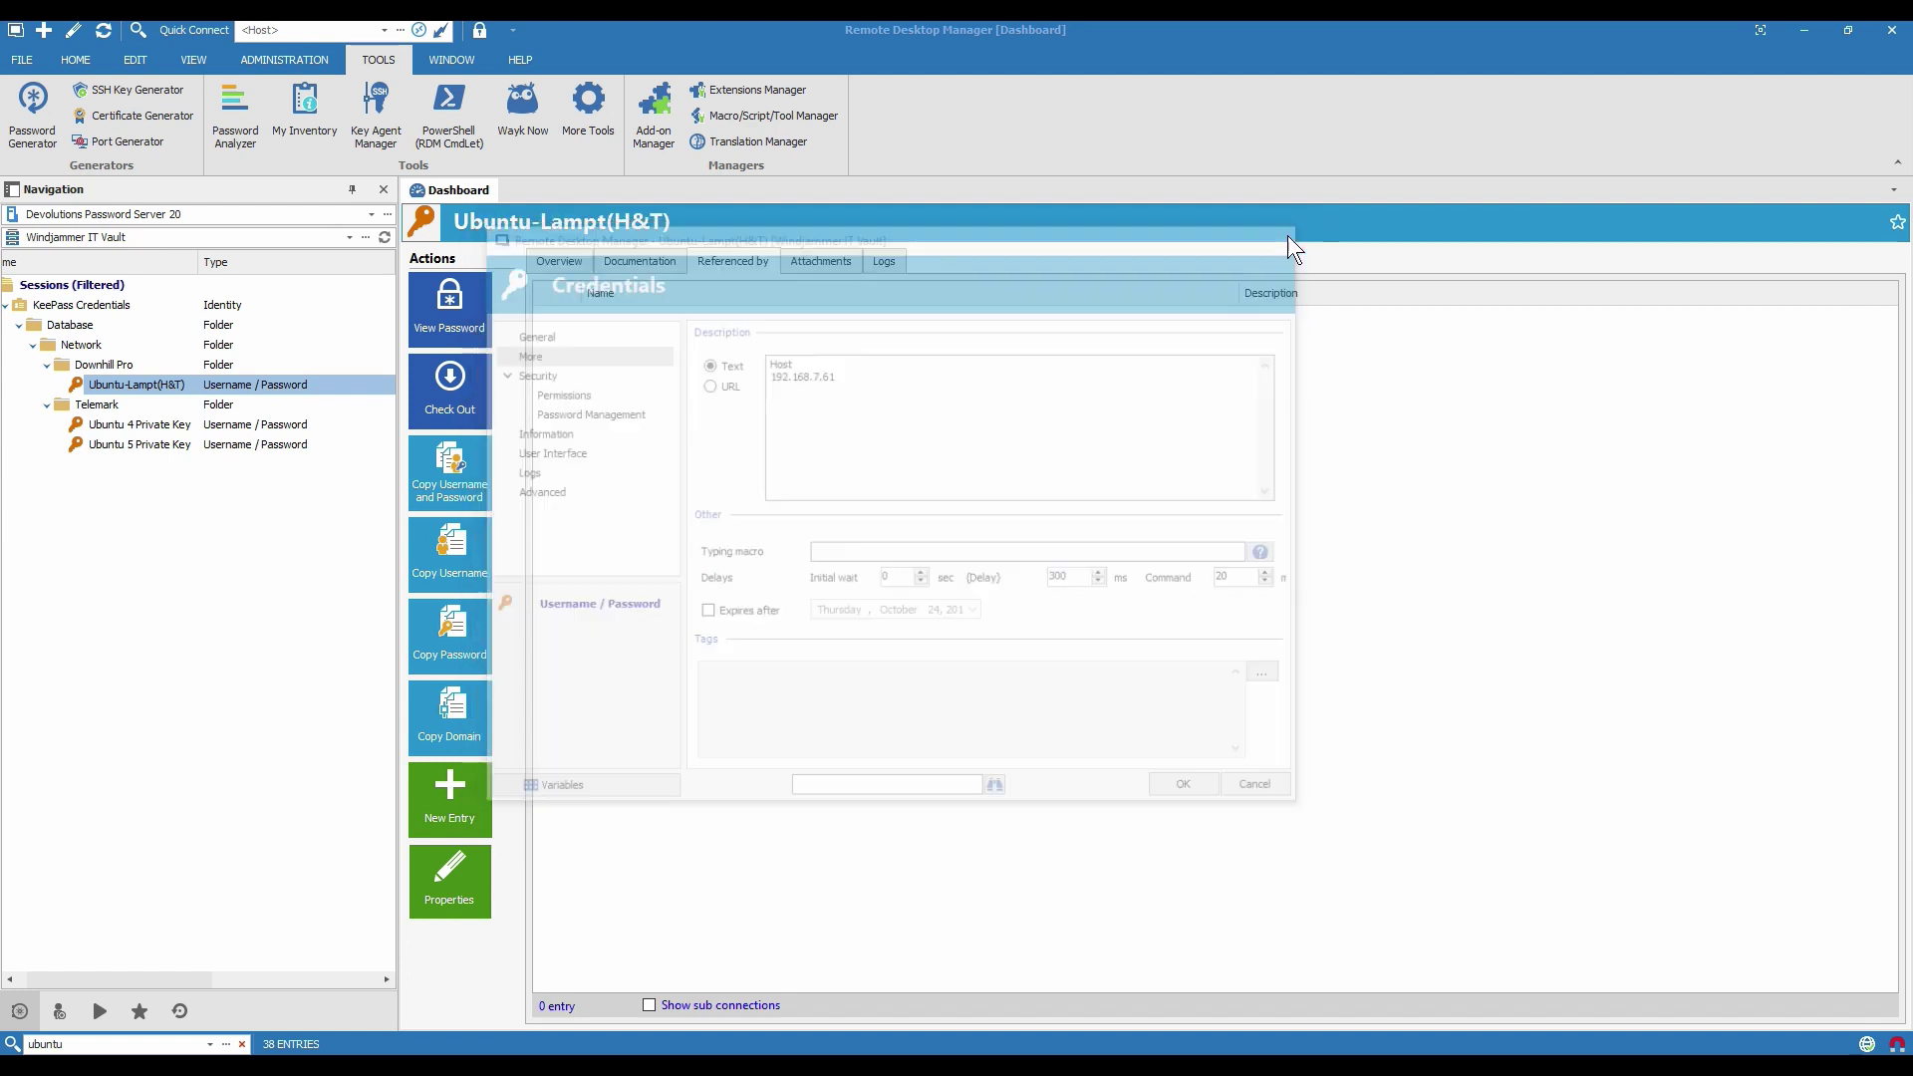
left_click_drag(114, 393, 127, 396)
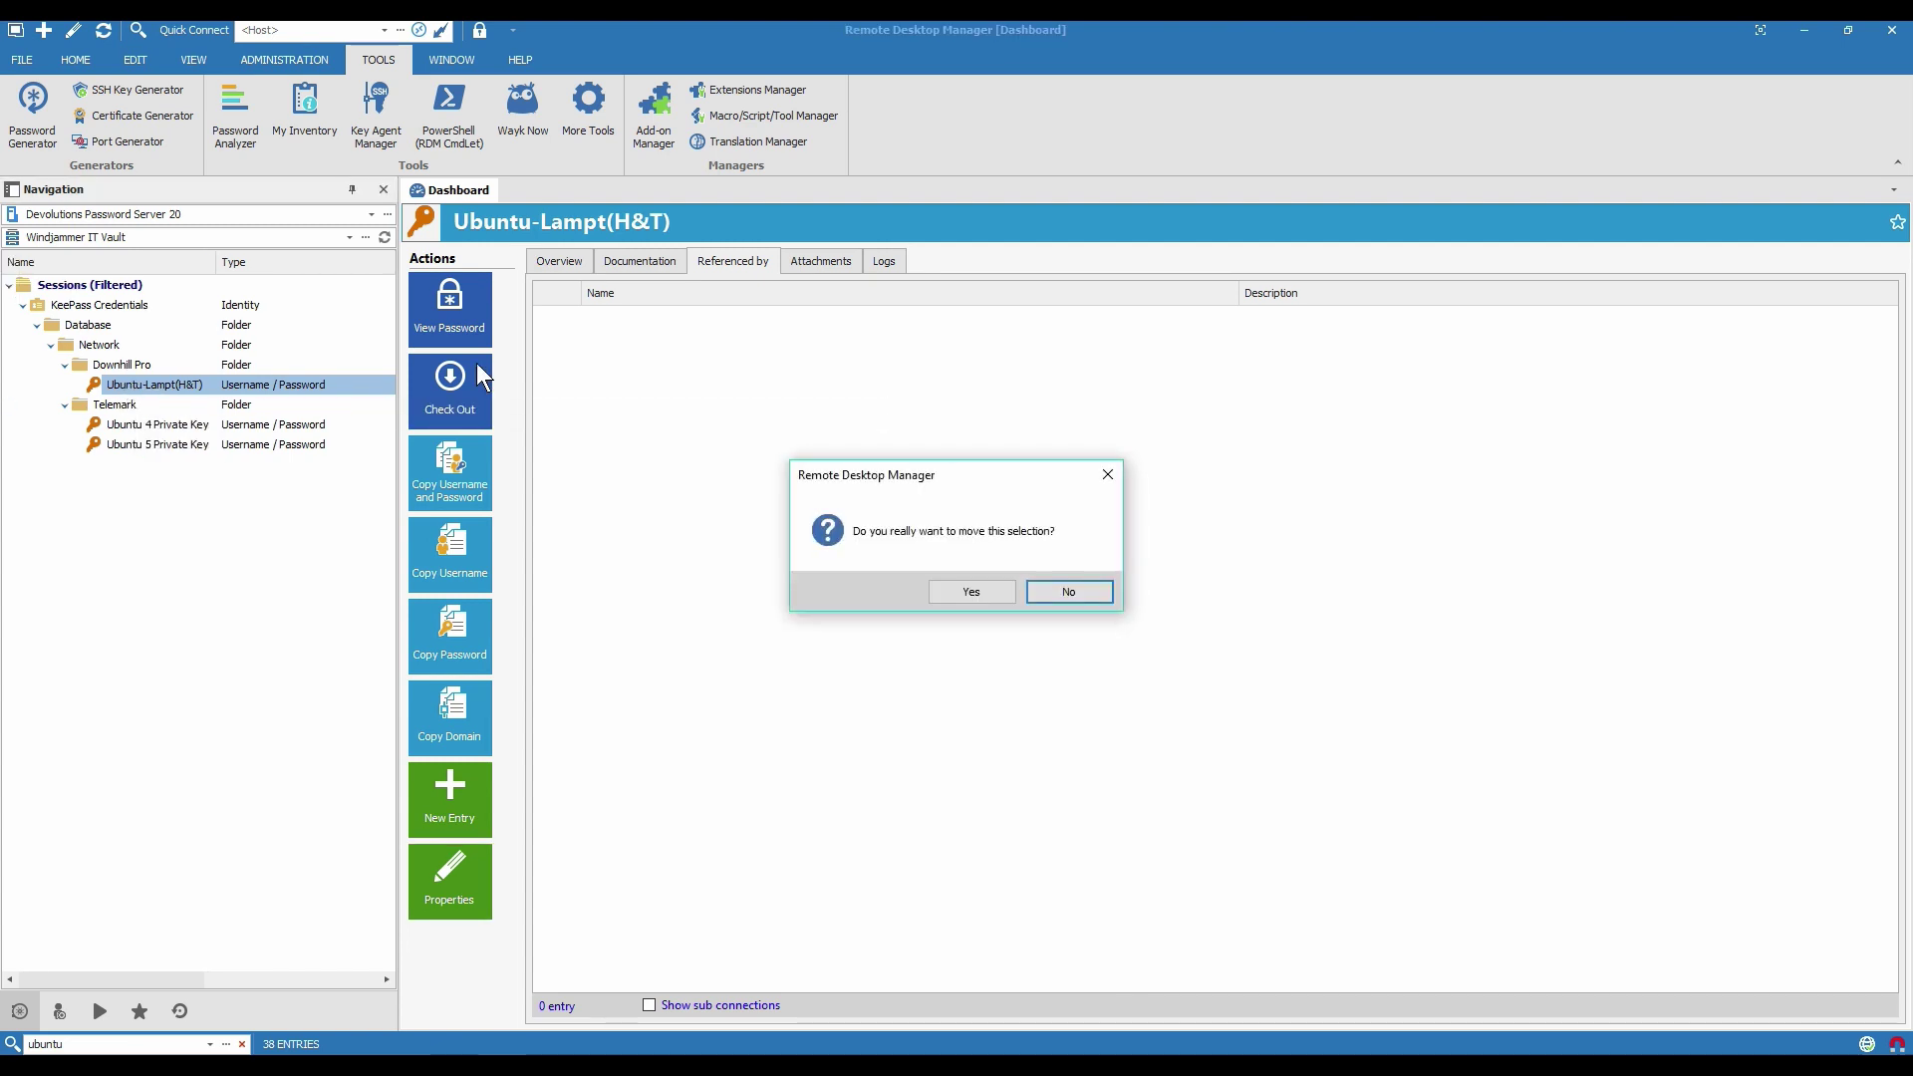
- Decline the move, collapse the Database folder, and clear the ubuntu search filter
left_click(1061, 597)
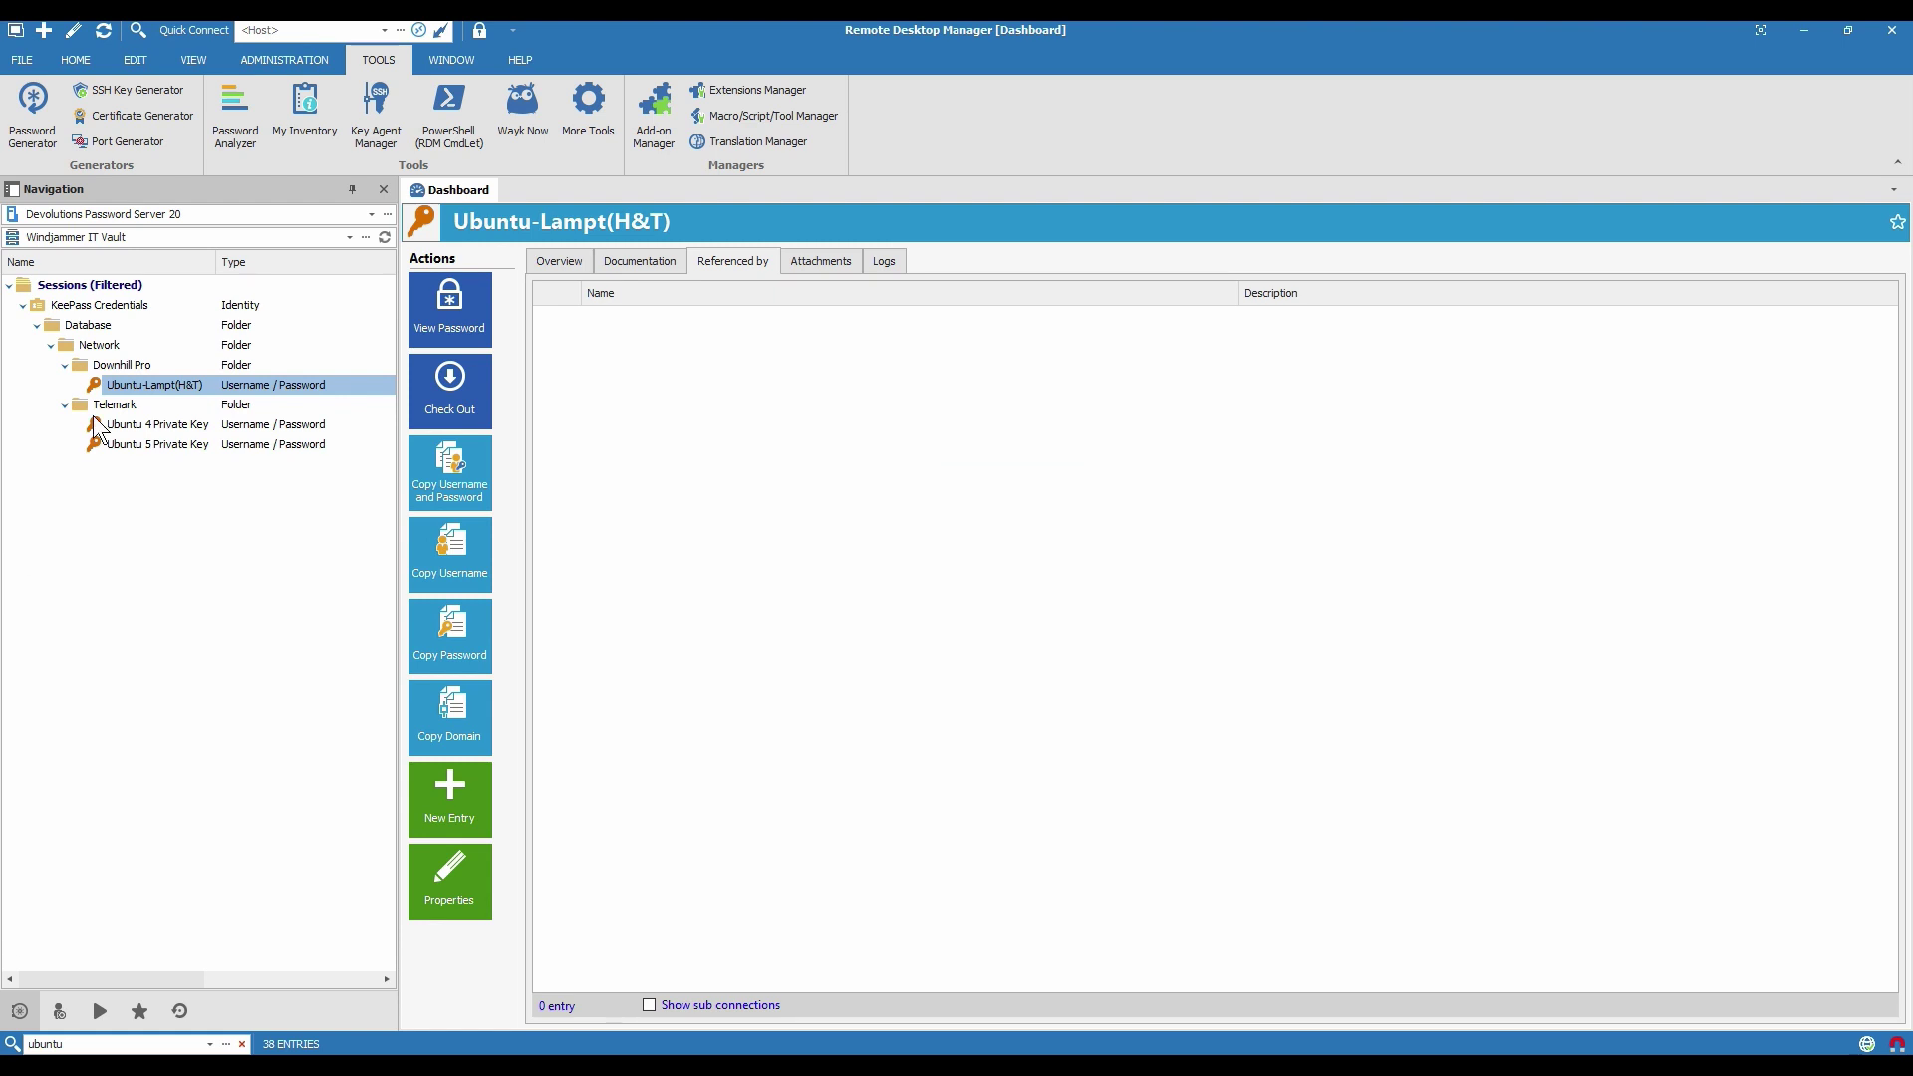
left_click(37, 325)
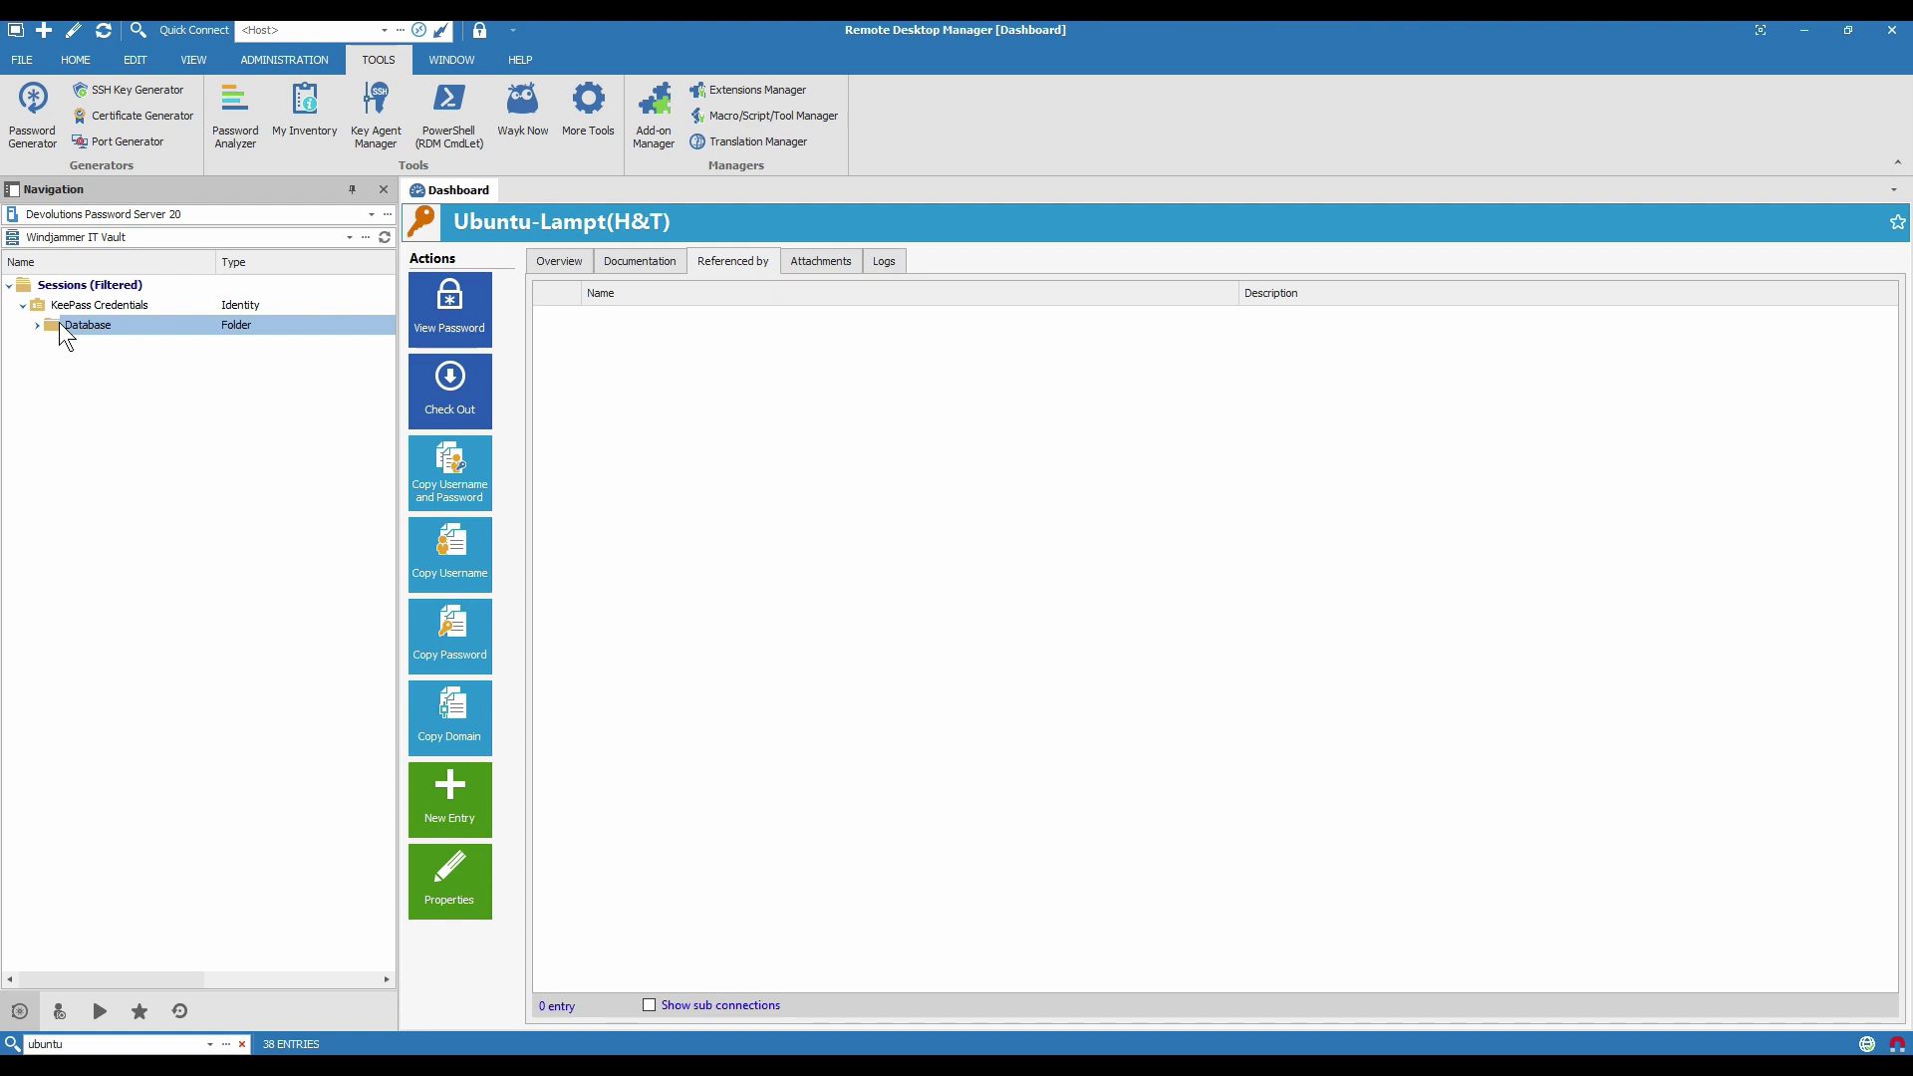
left_click(241, 1044)
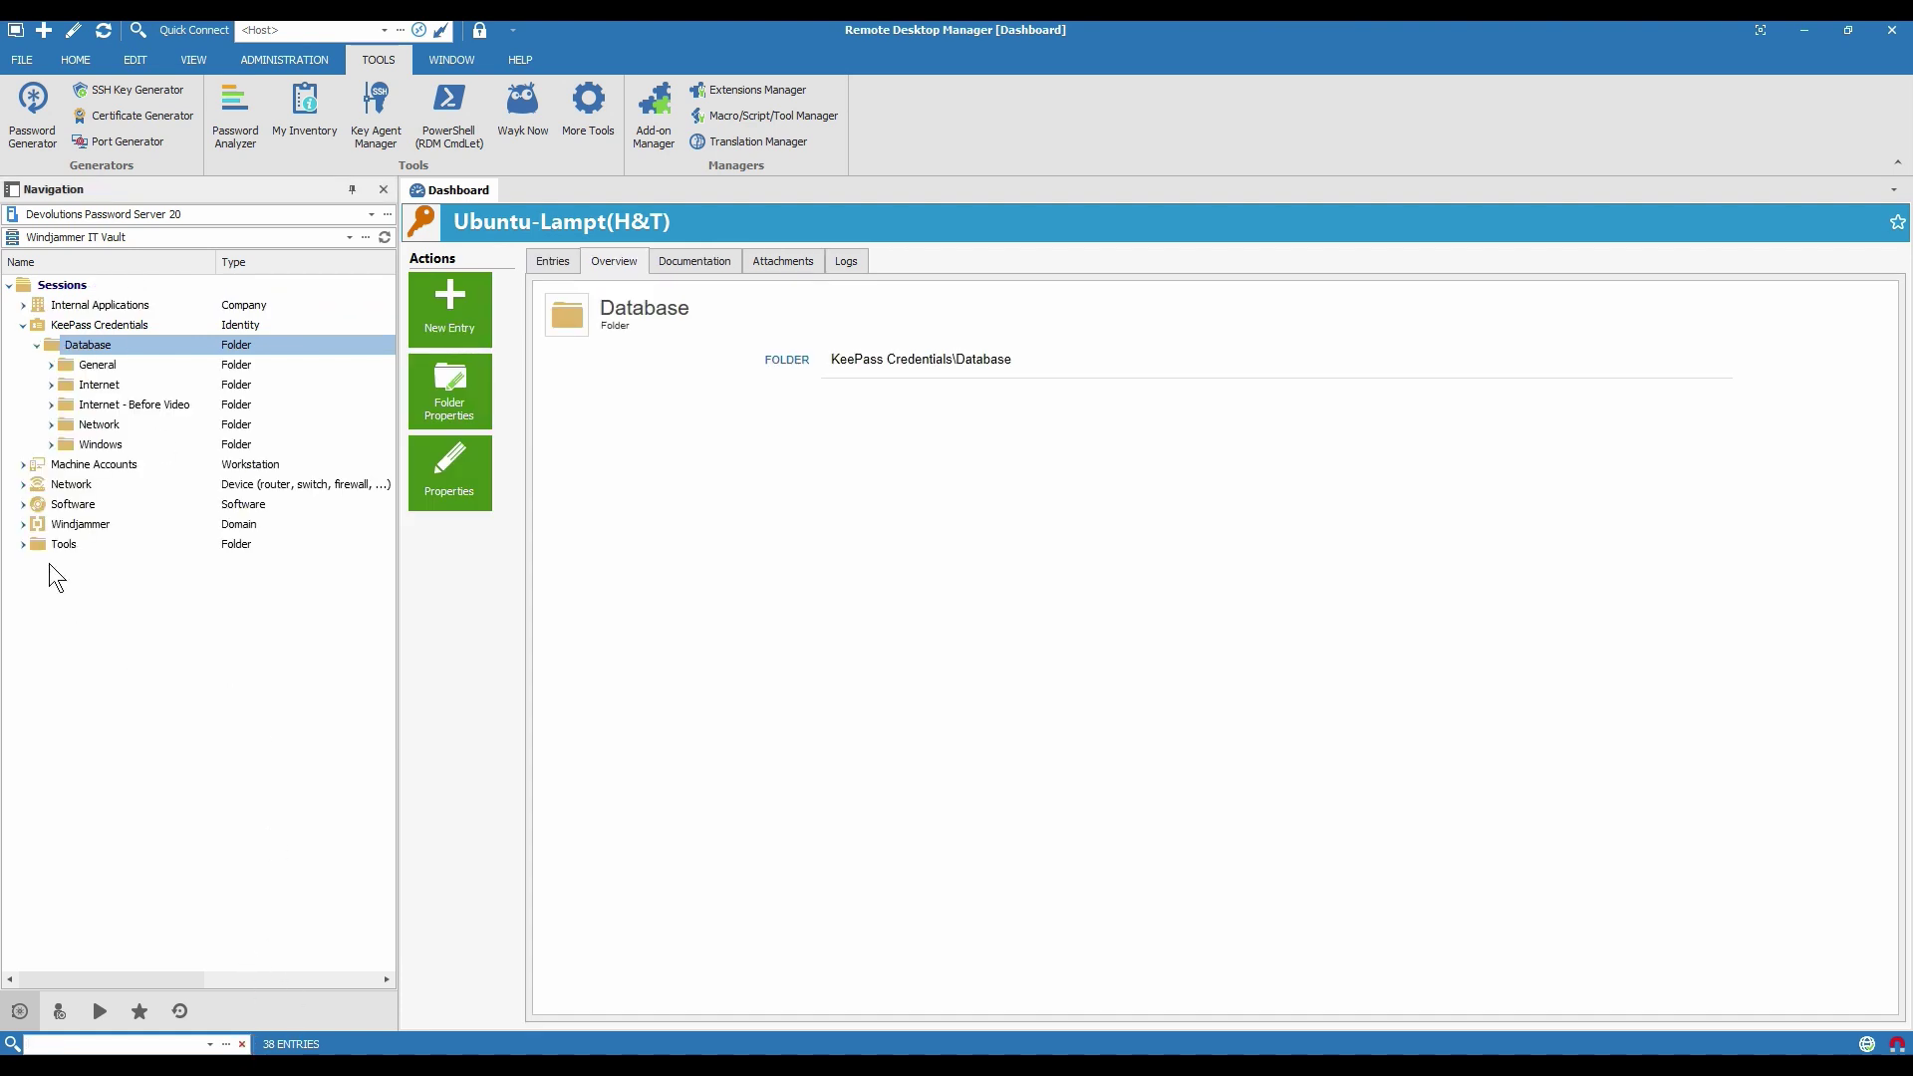
- In Internet - Before Video, view Talent LMS, then launch Devolutions Password Server's login URL
left_click(51, 404)
left_click(111, 444)
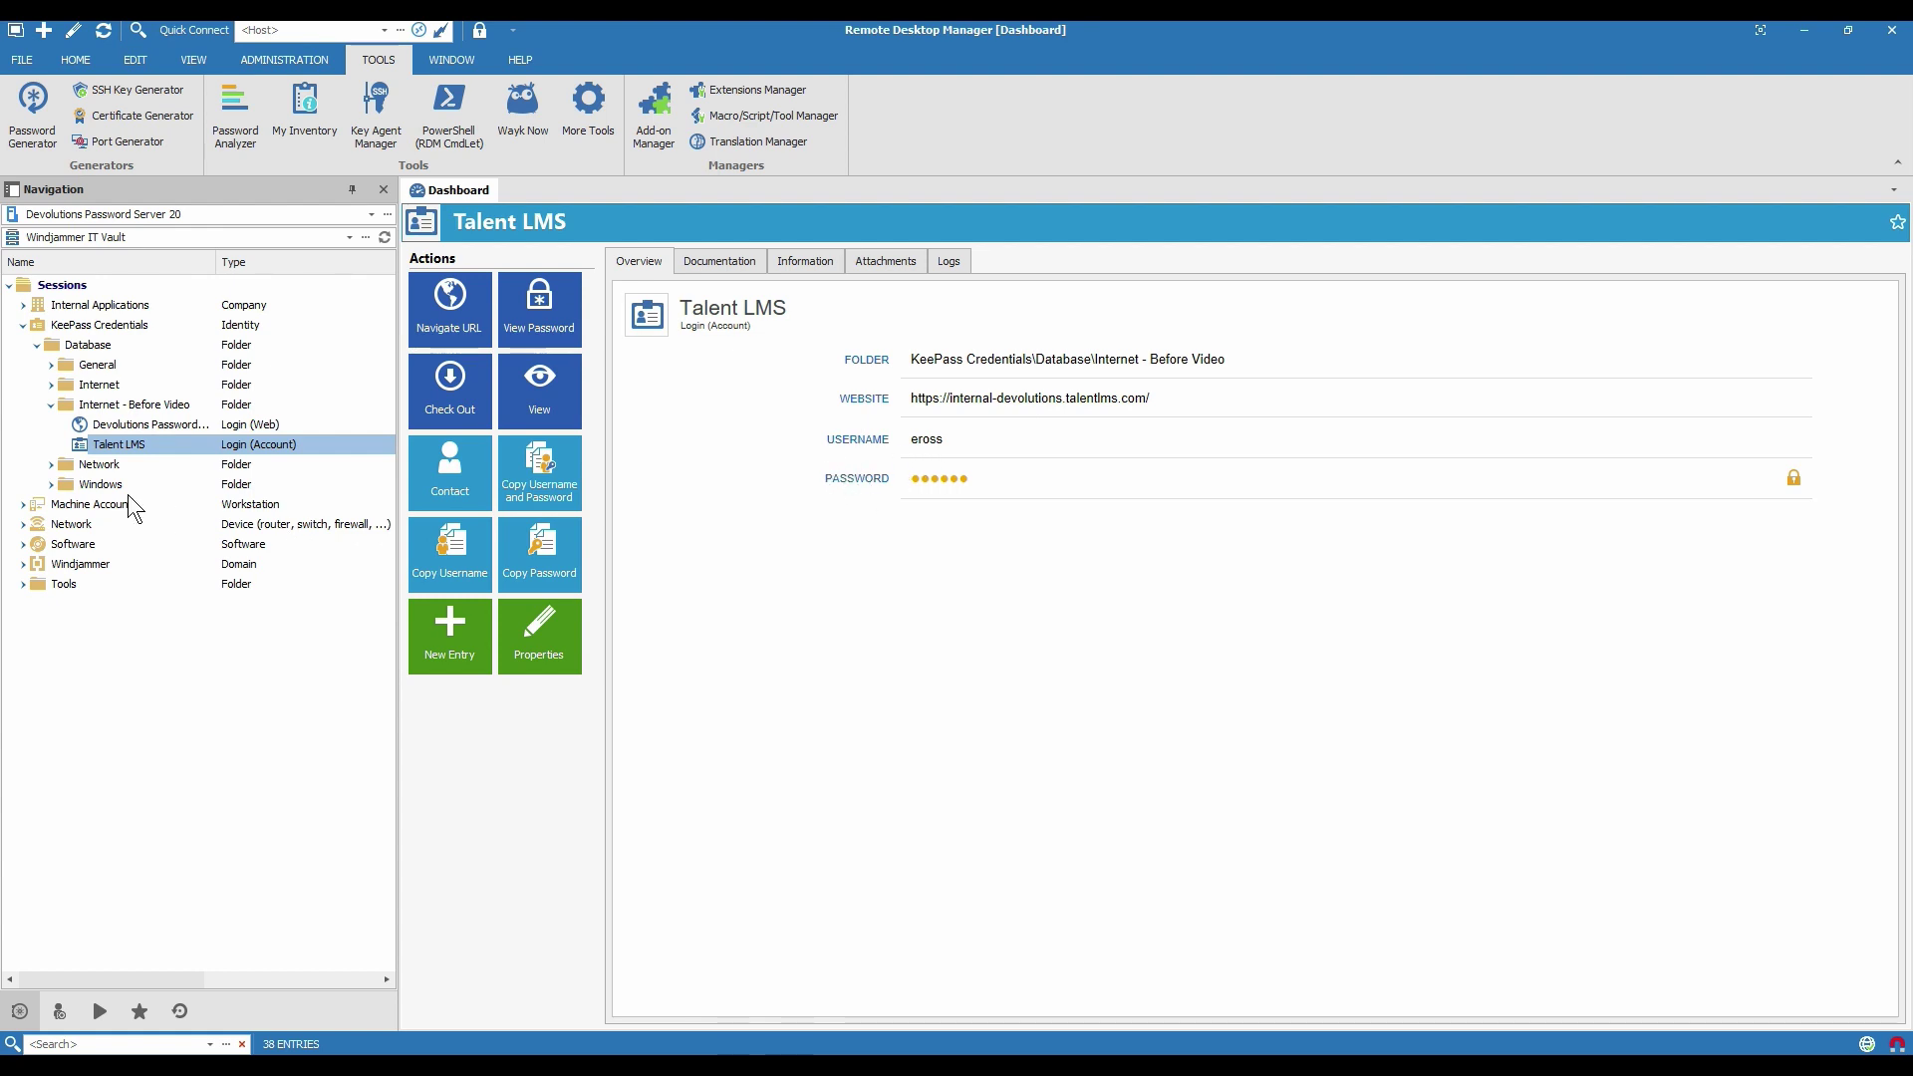
left_click(165, 425)
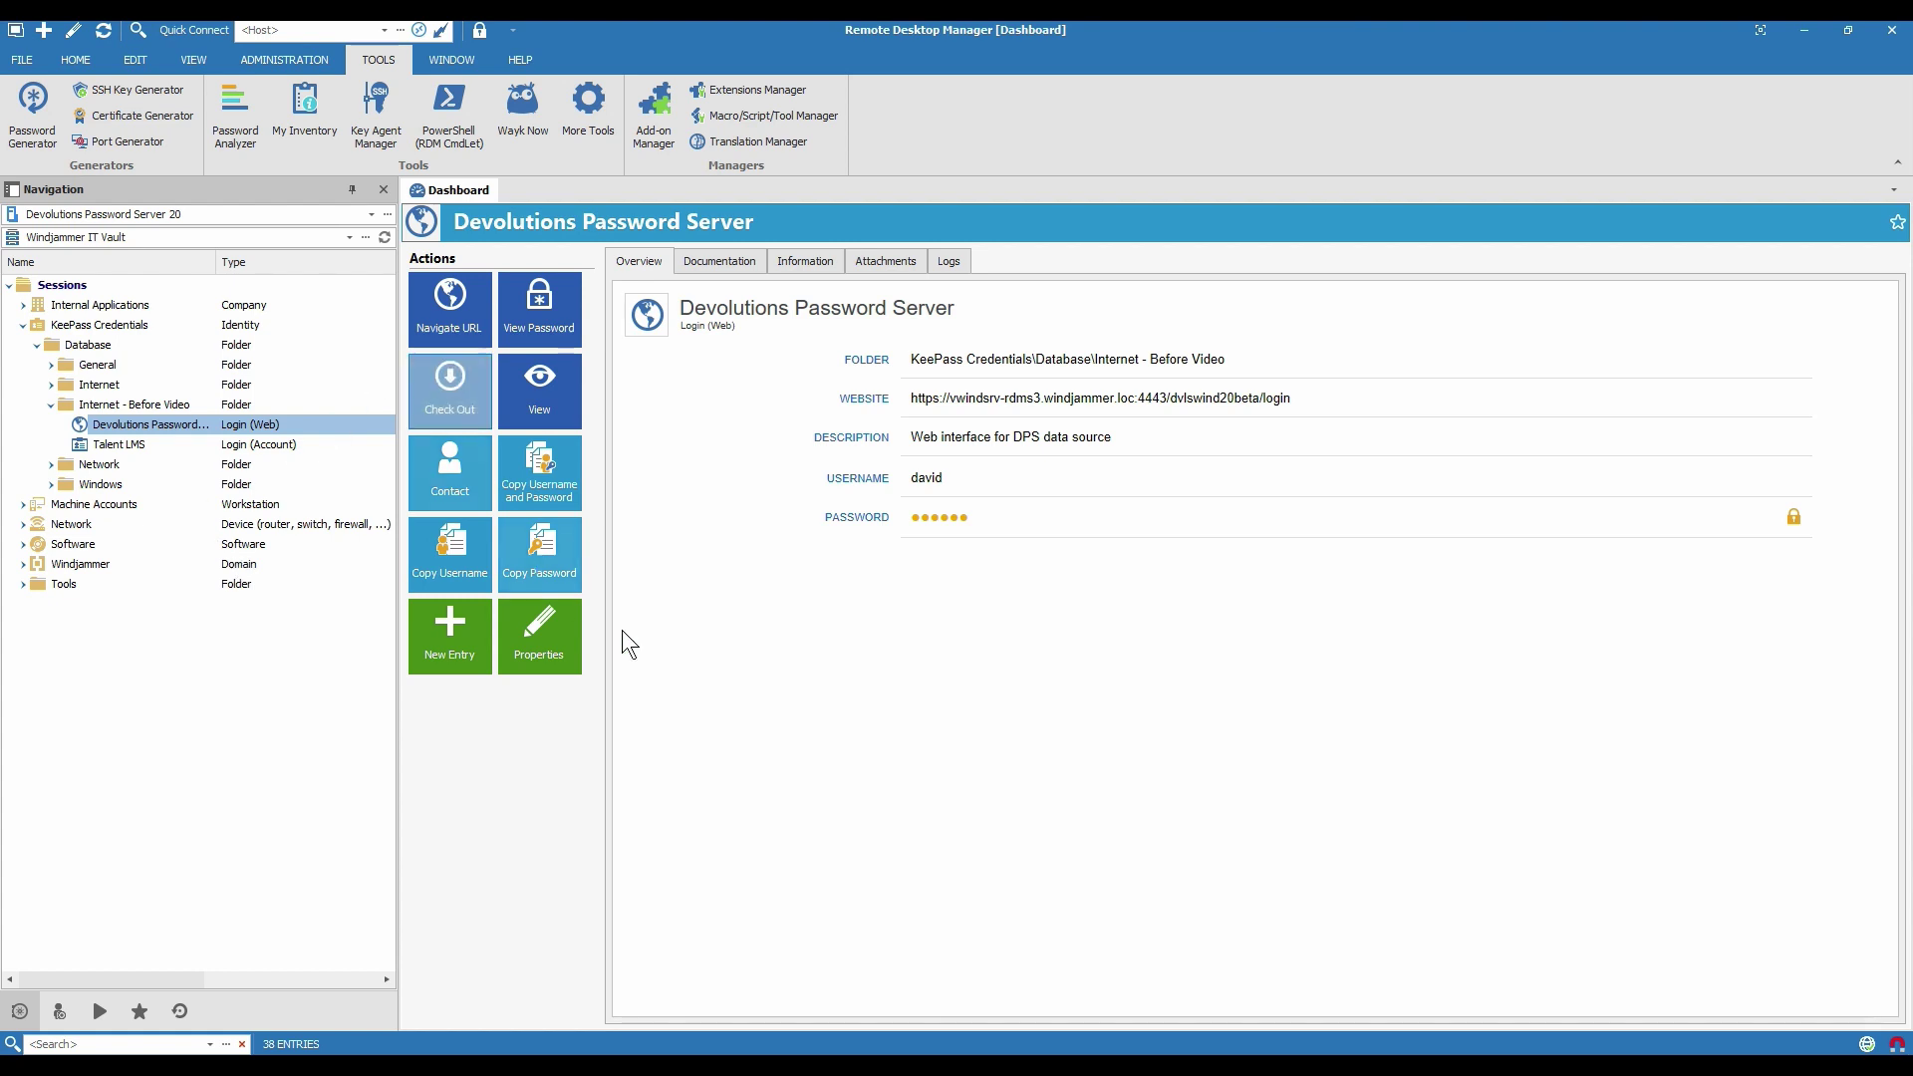
left_click(460, 319)
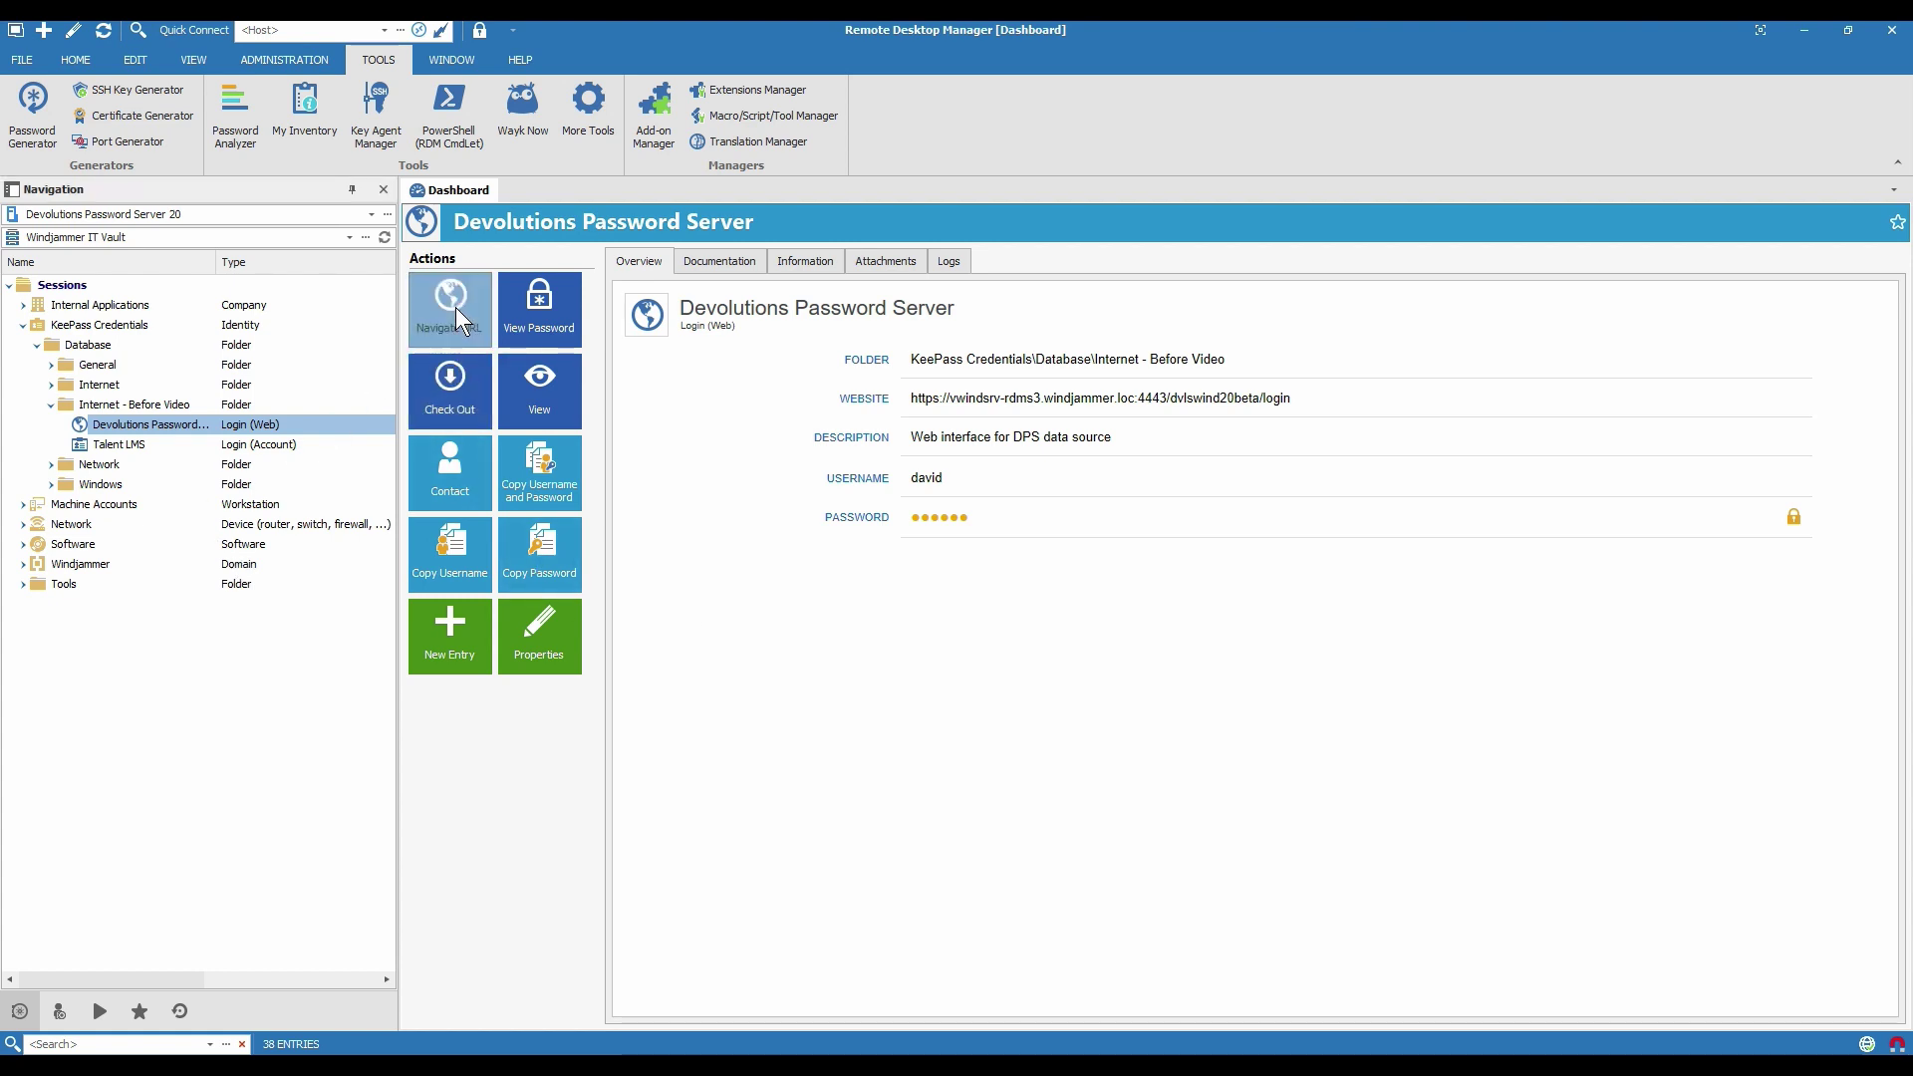